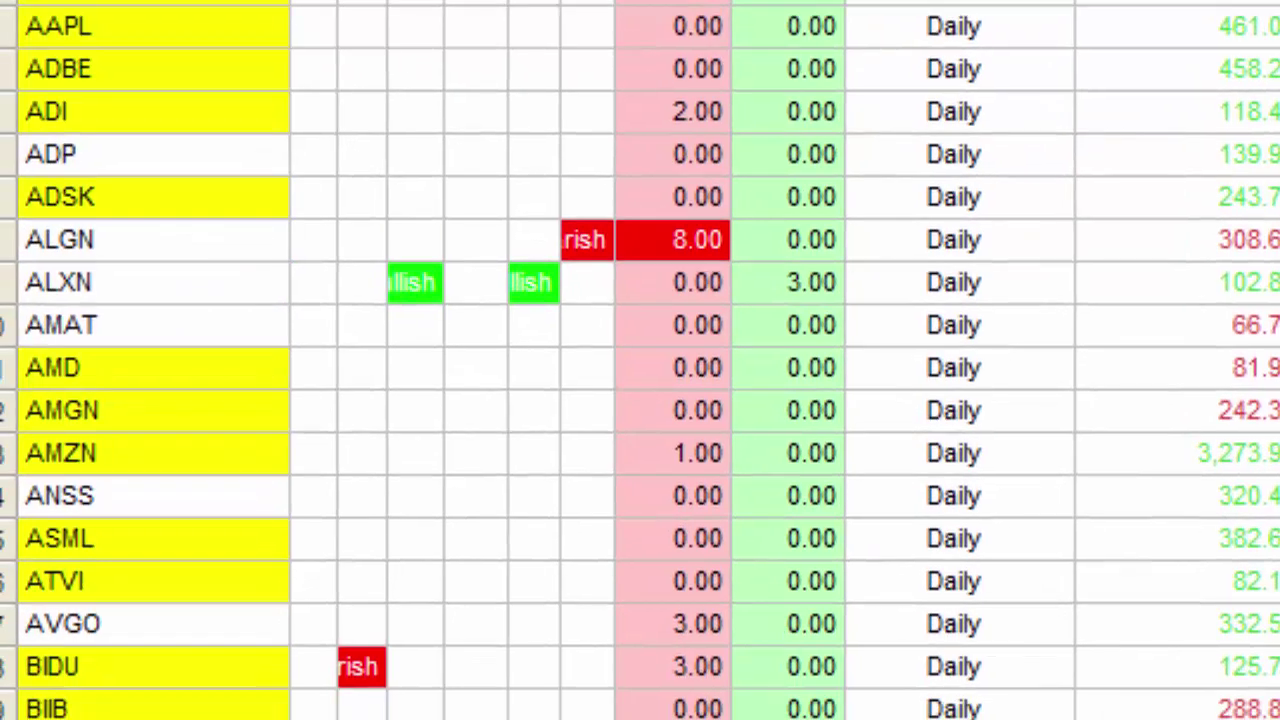
Consult the web page table matching oscillator input values to sub-options, and return to the Nasdaq 100 RadarScreen
click(828, 673)
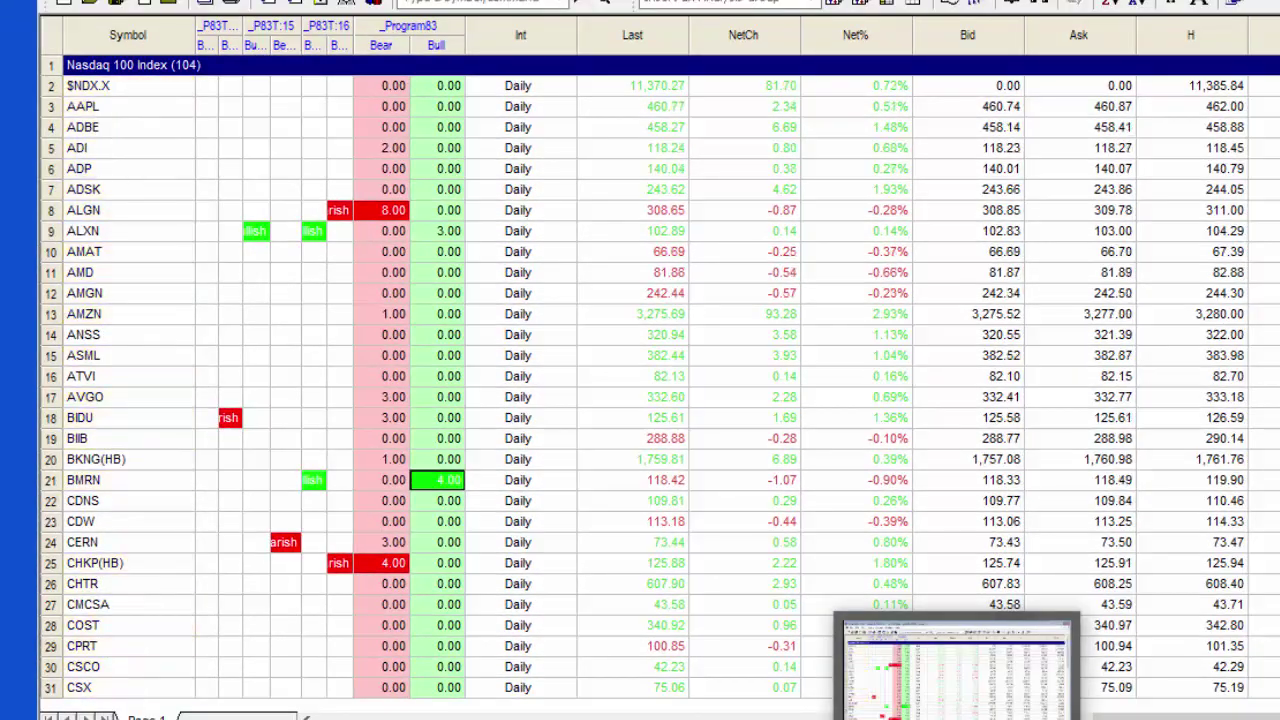
click(955, 665)
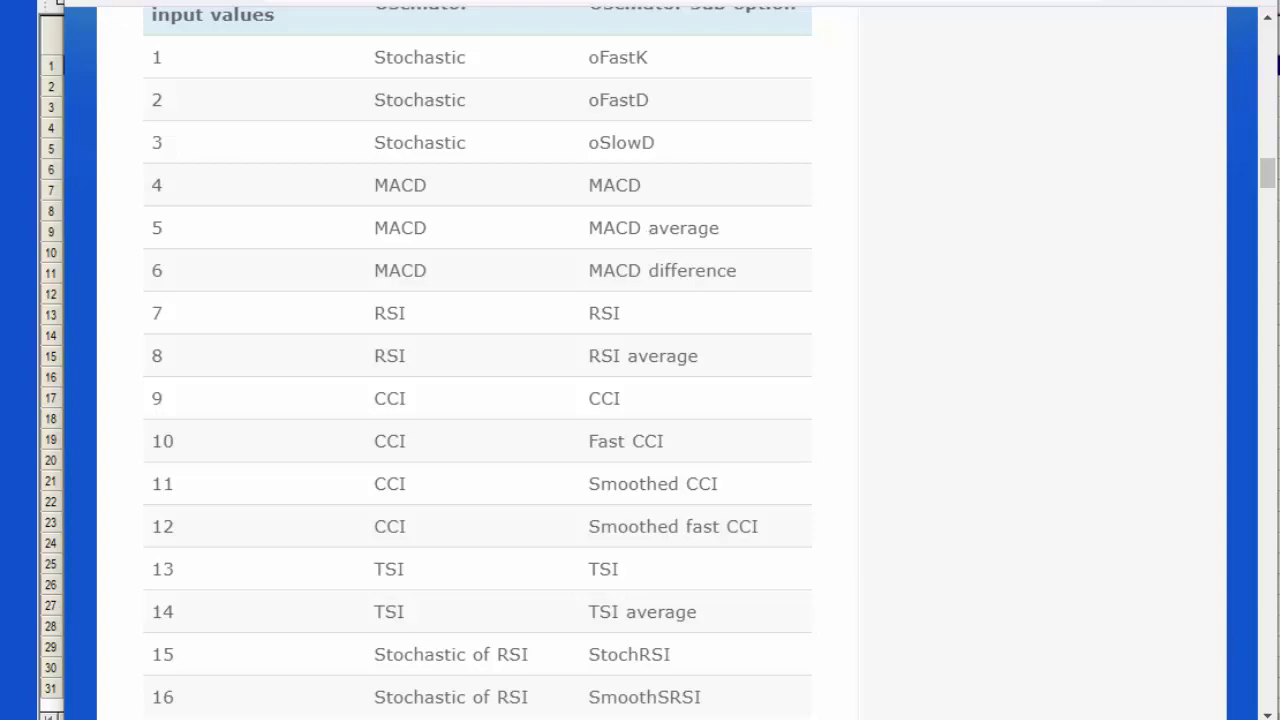
key(alt+Tab)
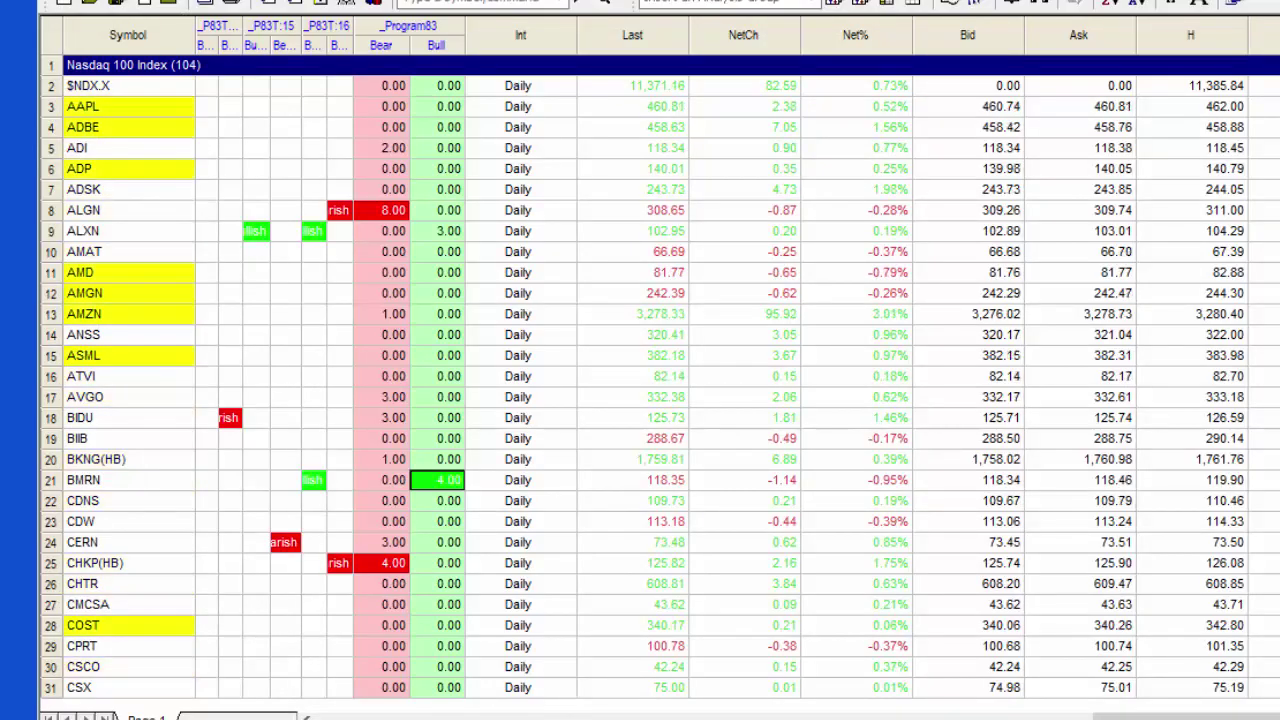
Switch to the Program 83 scanner window and expand the _Program83 inputs in the scan's criteria
click(371, 8)
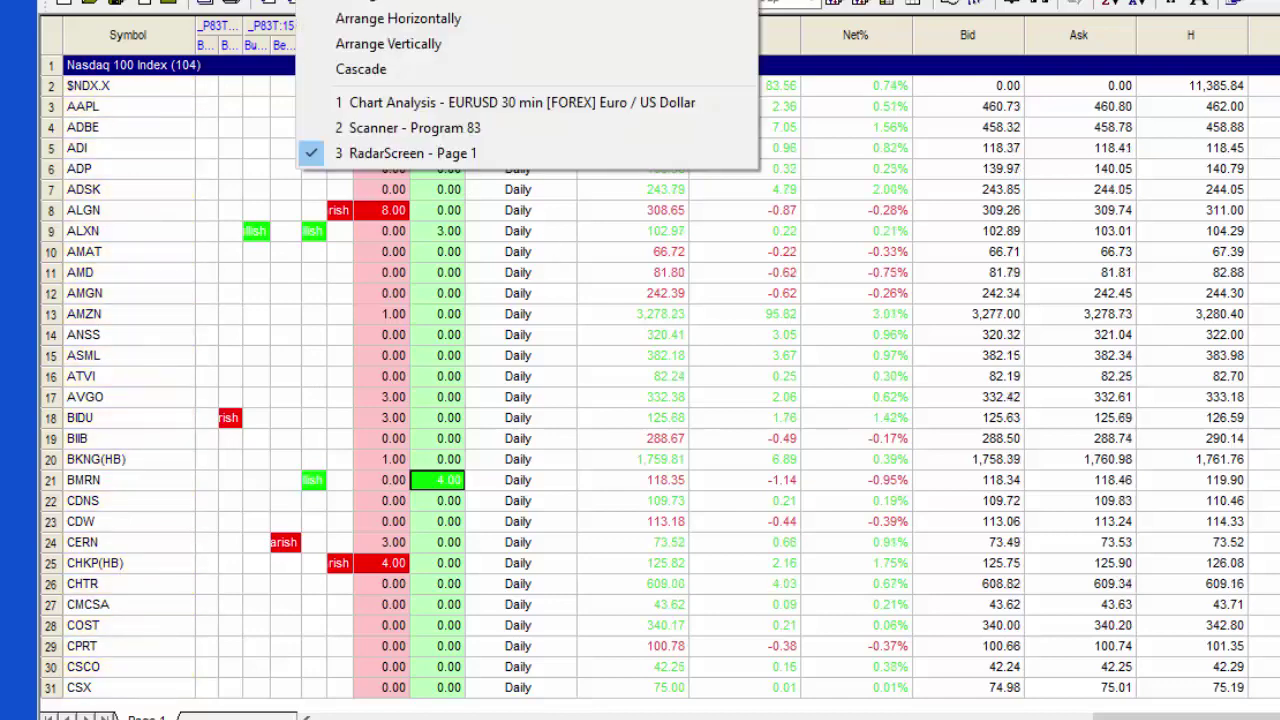
click(401, 130)
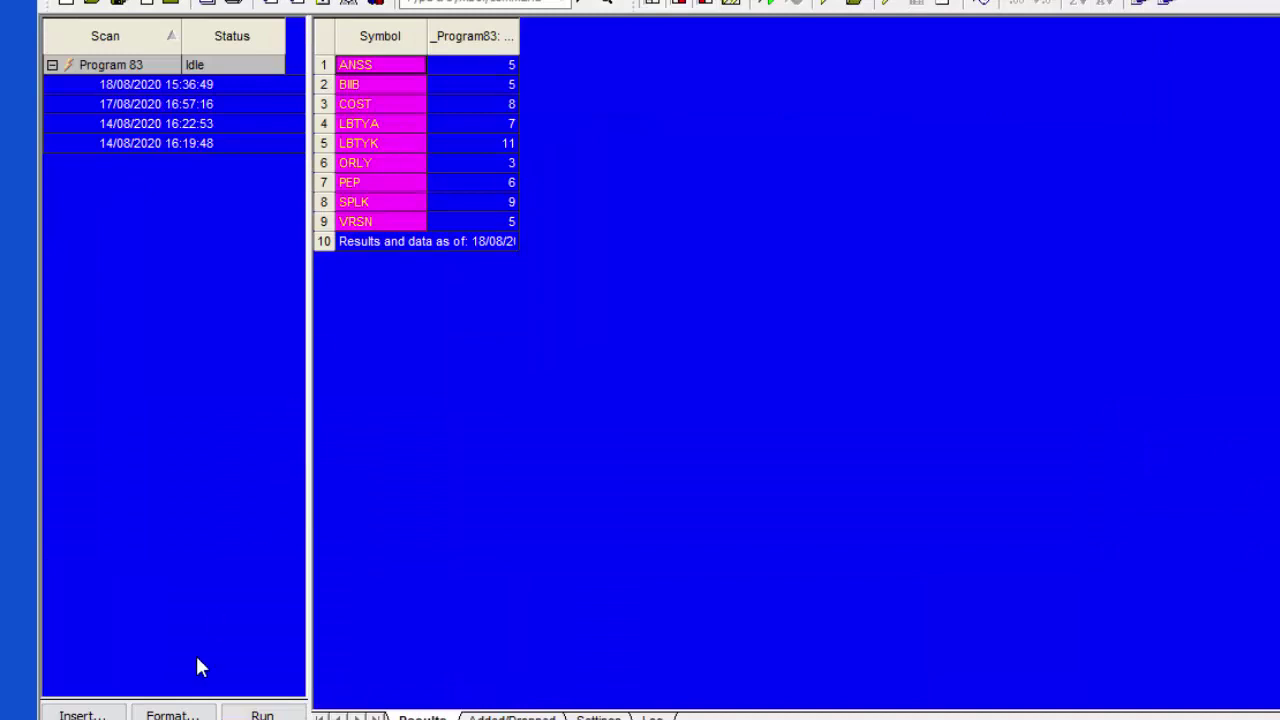
click(168, 714)
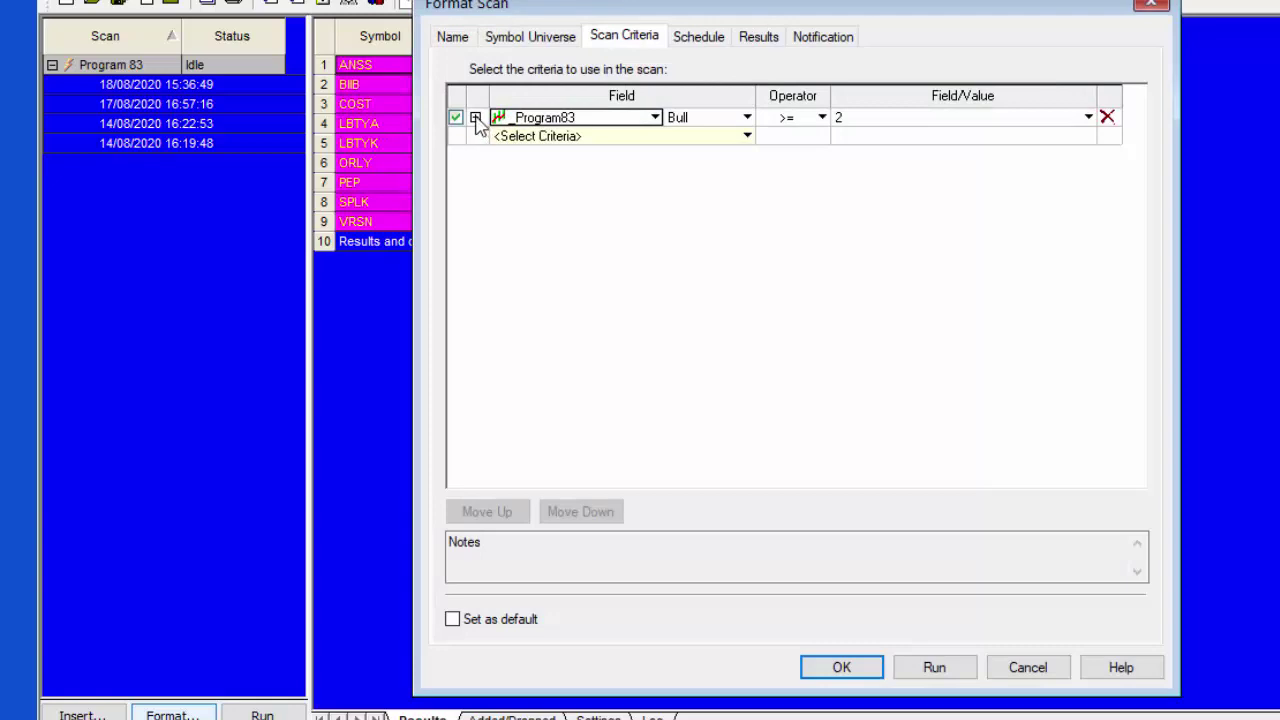
click(475, 117)
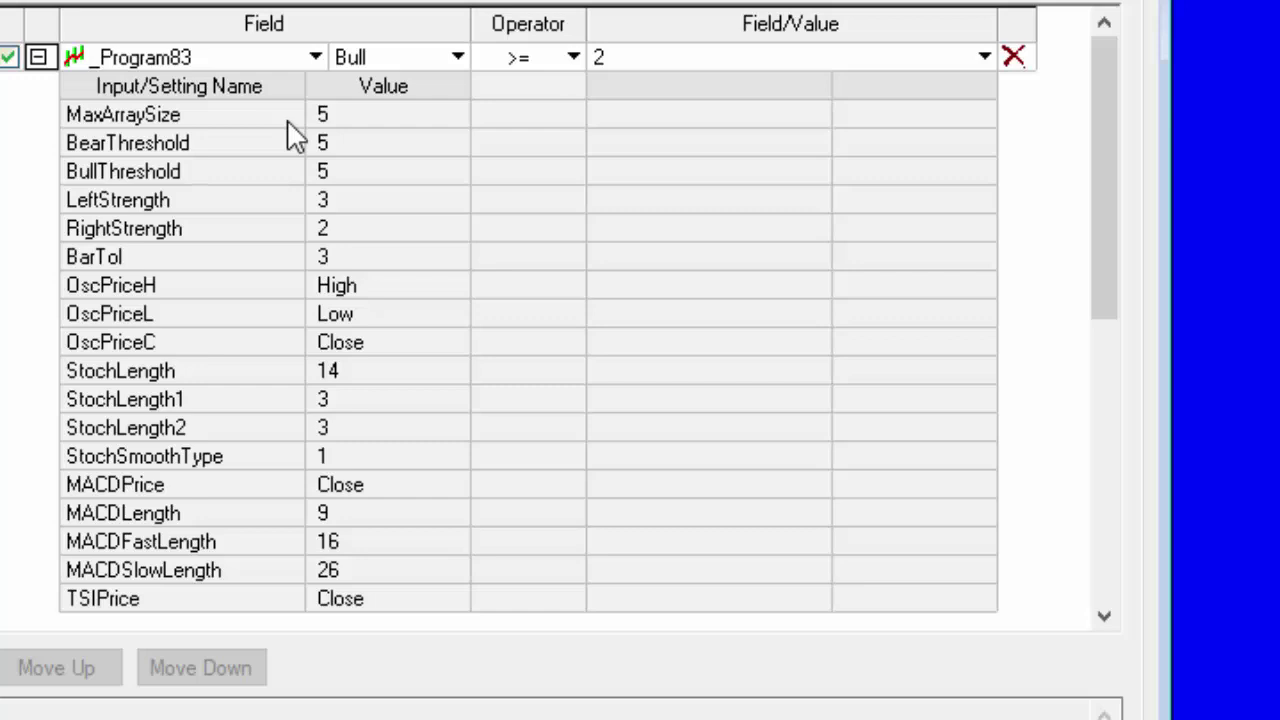
Review the _Program83 criterion's inputs, including MaxArraySize, BarTol, the oscillator prices and the remaining settings
click(341, 124)
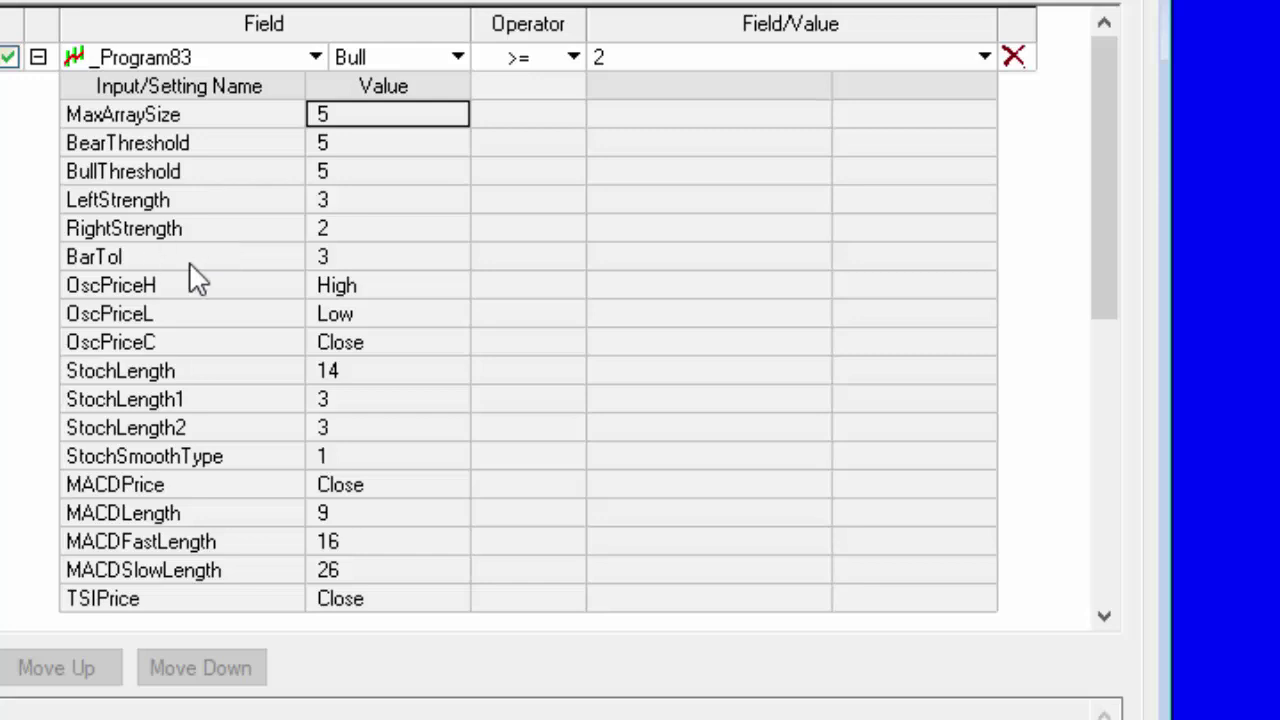
click(362, 262)
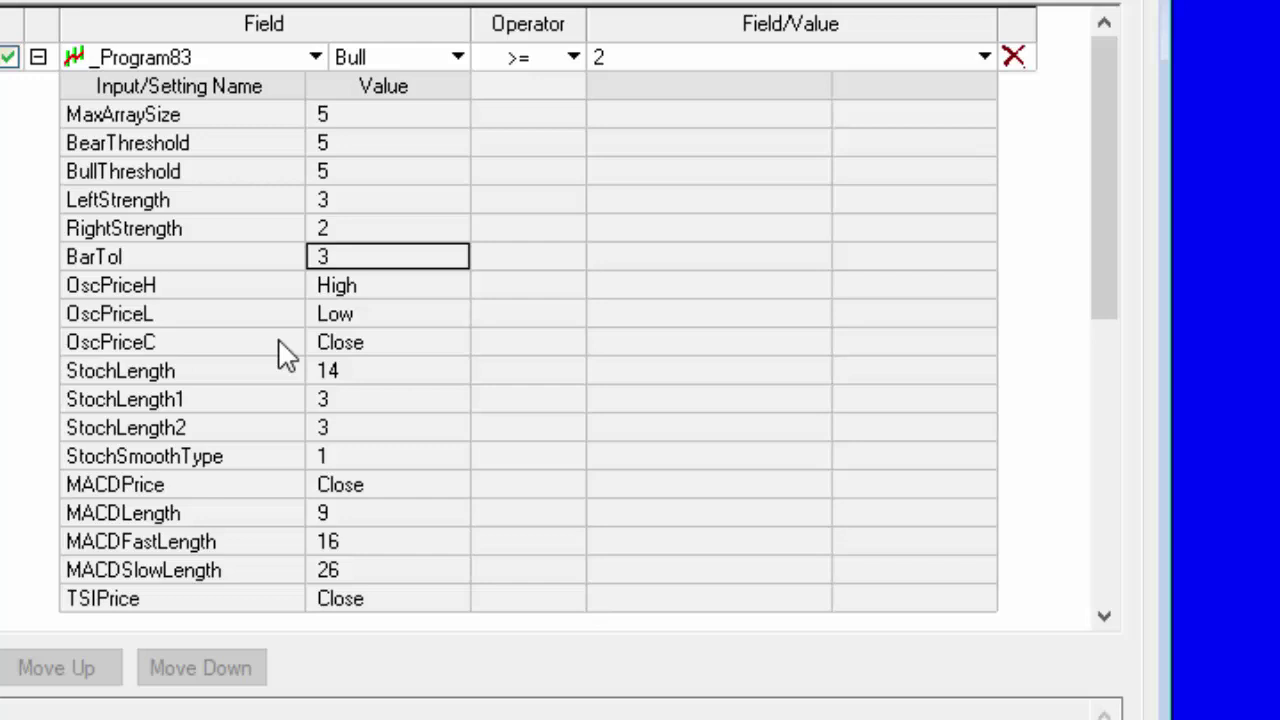
click(362, 297)
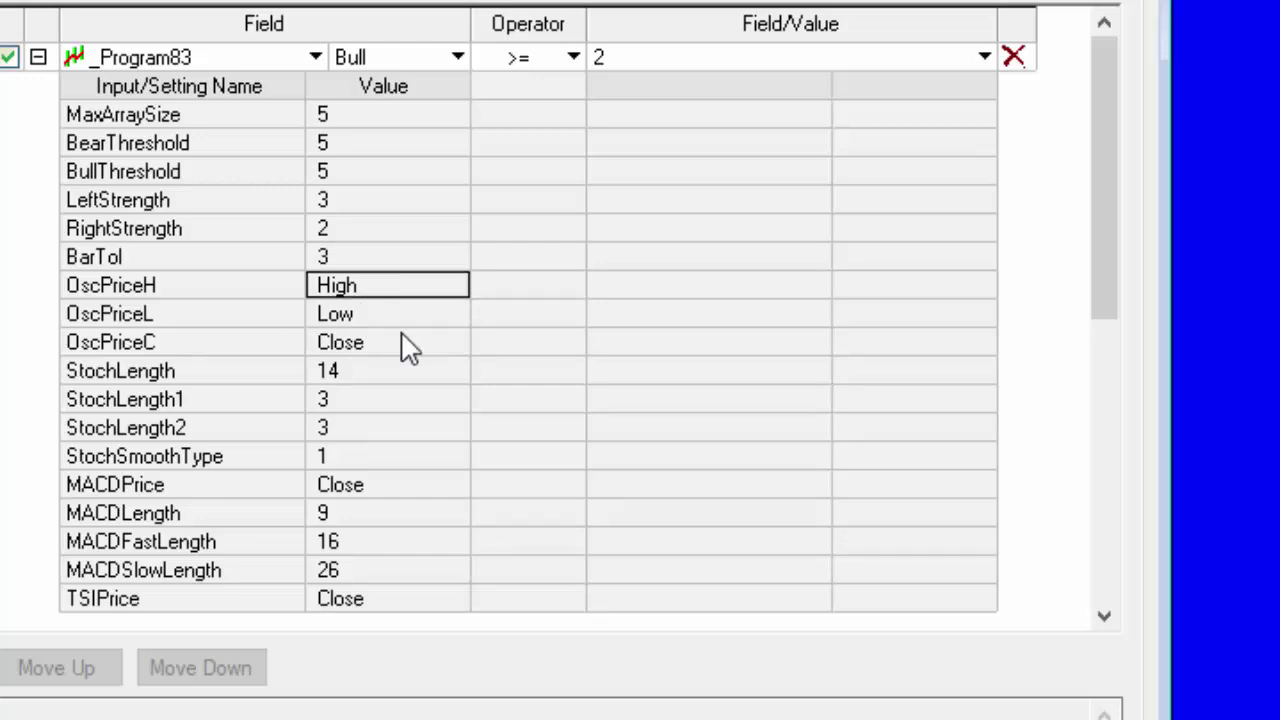
drag(1112, 183, 1077, 485)
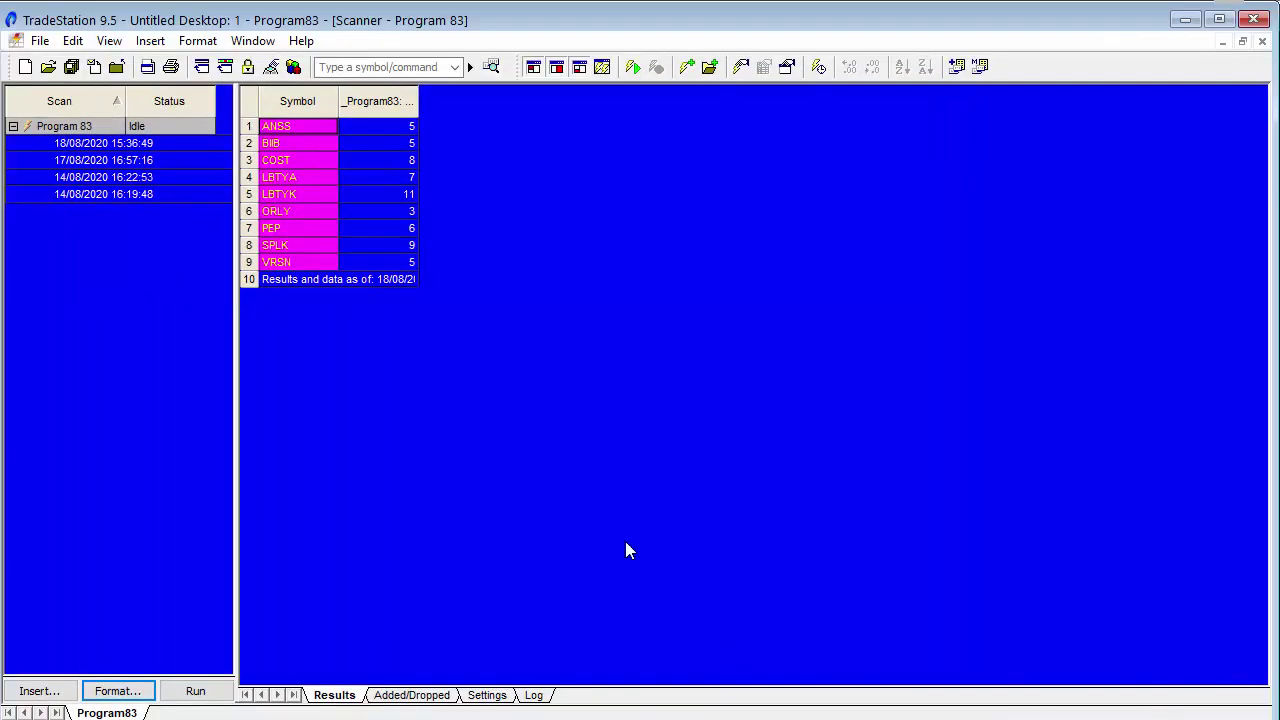
Reopen the Program 83 scan criteria, check the available plots and operators, and run the scan with Bull >= 2
click(128, 689)
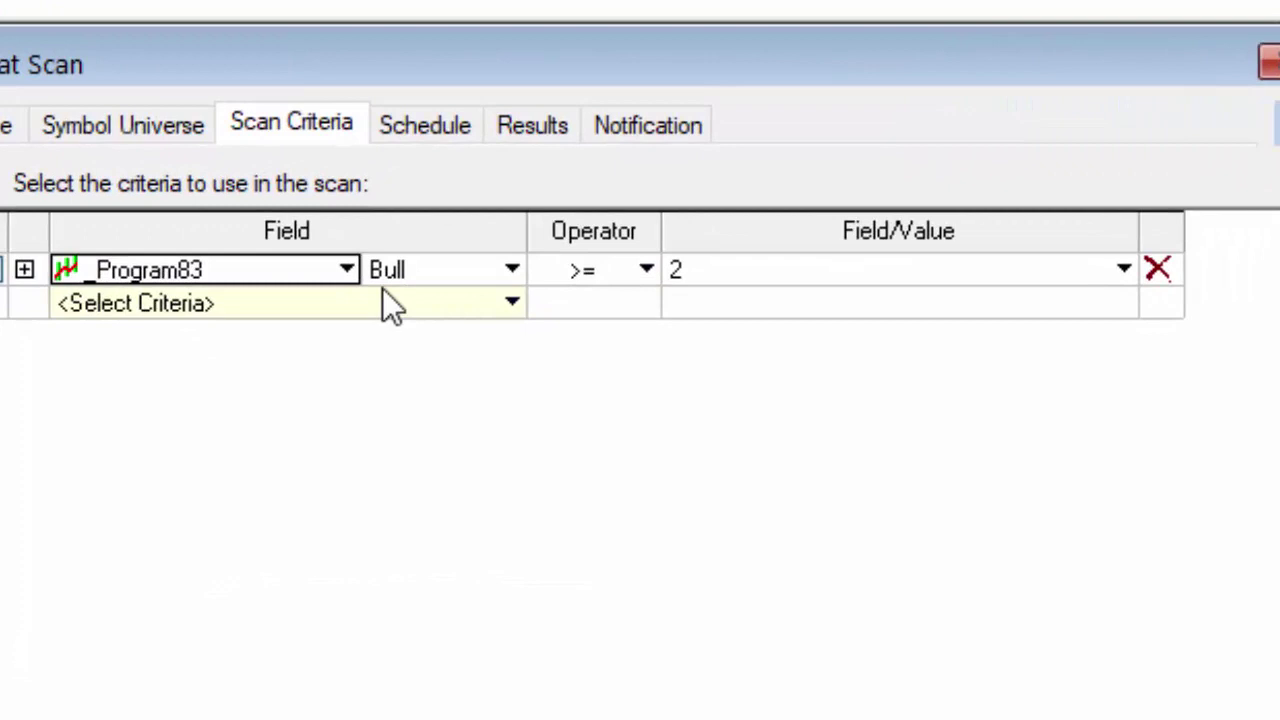
click(512, 269)
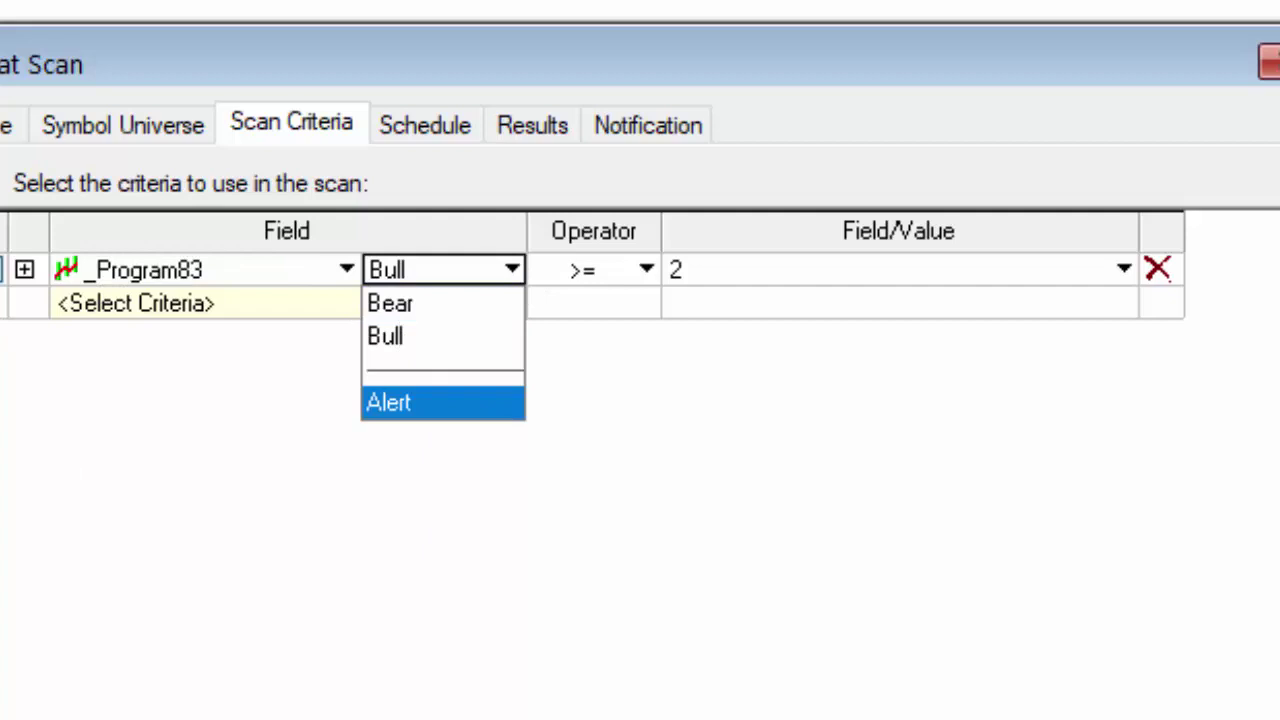
key(Escape)
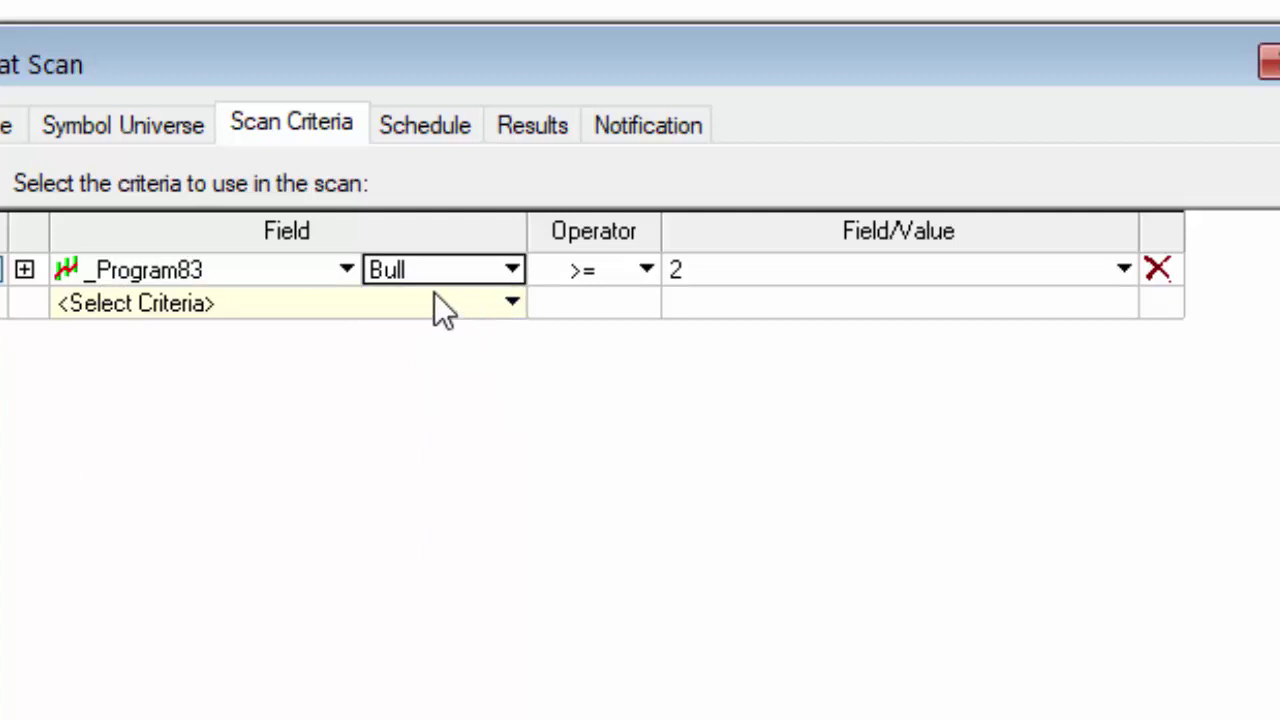
click(574, 270)
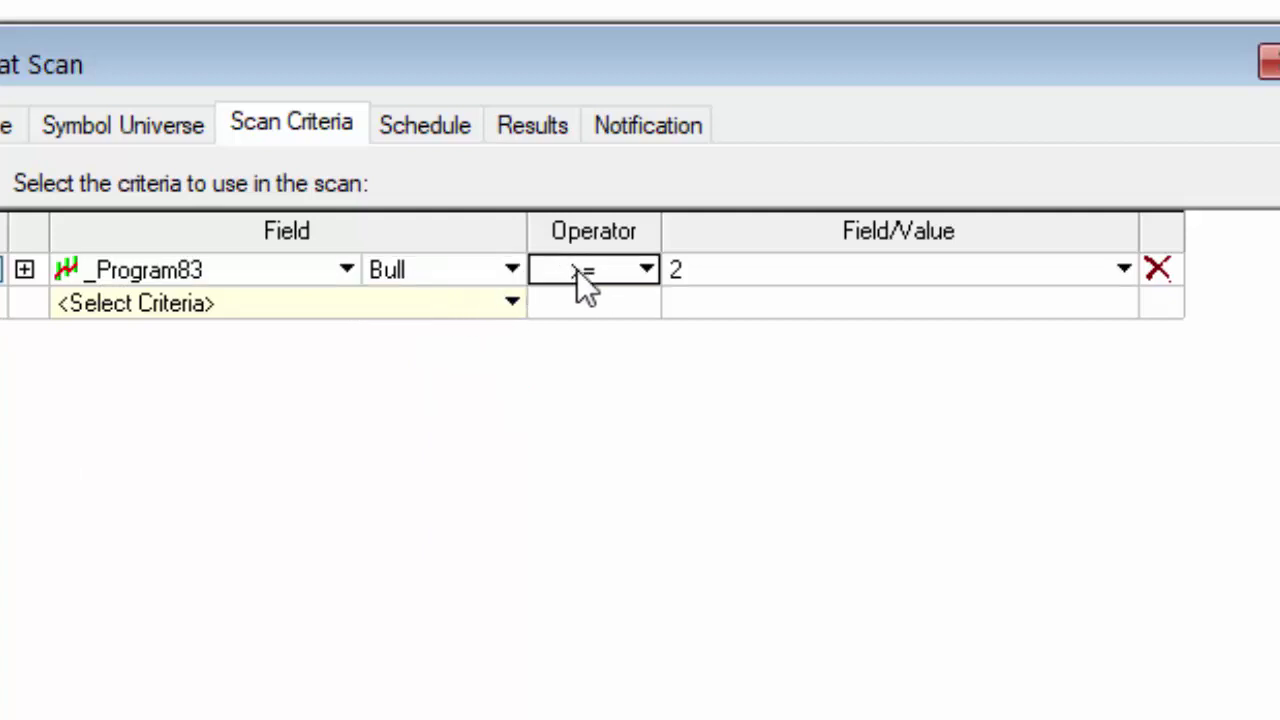
click(647, 269)
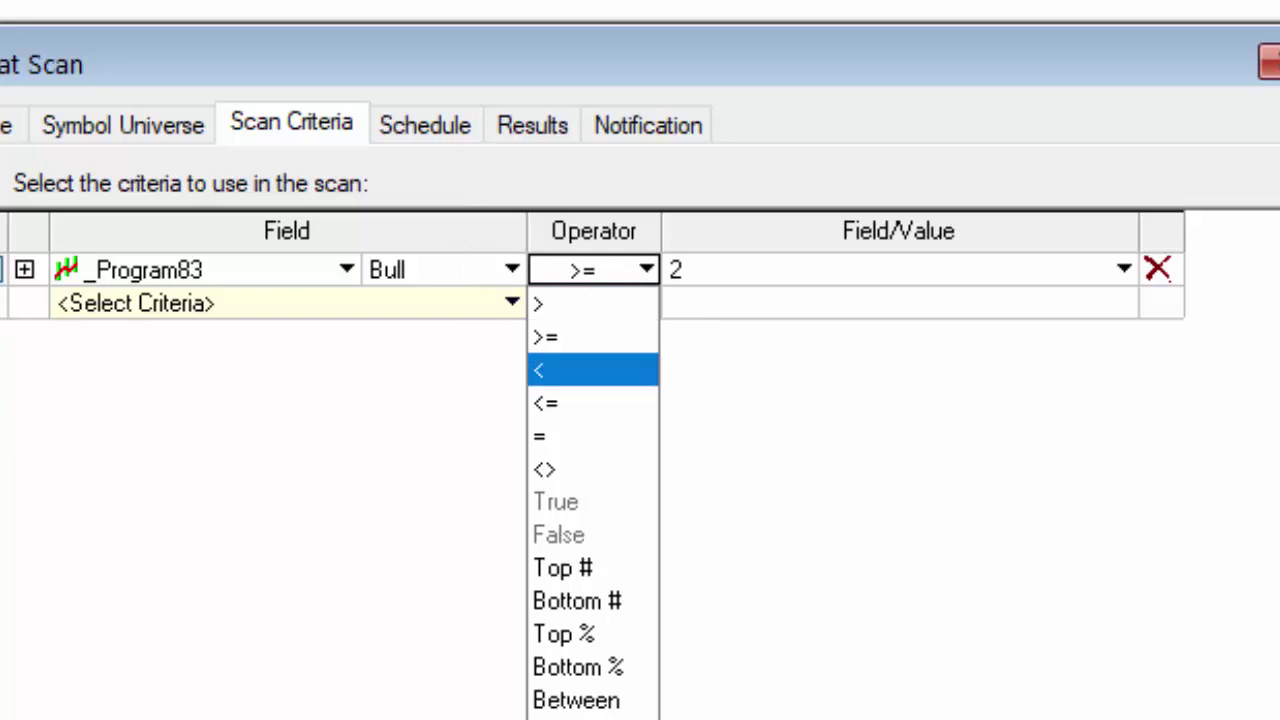
key(Escape)
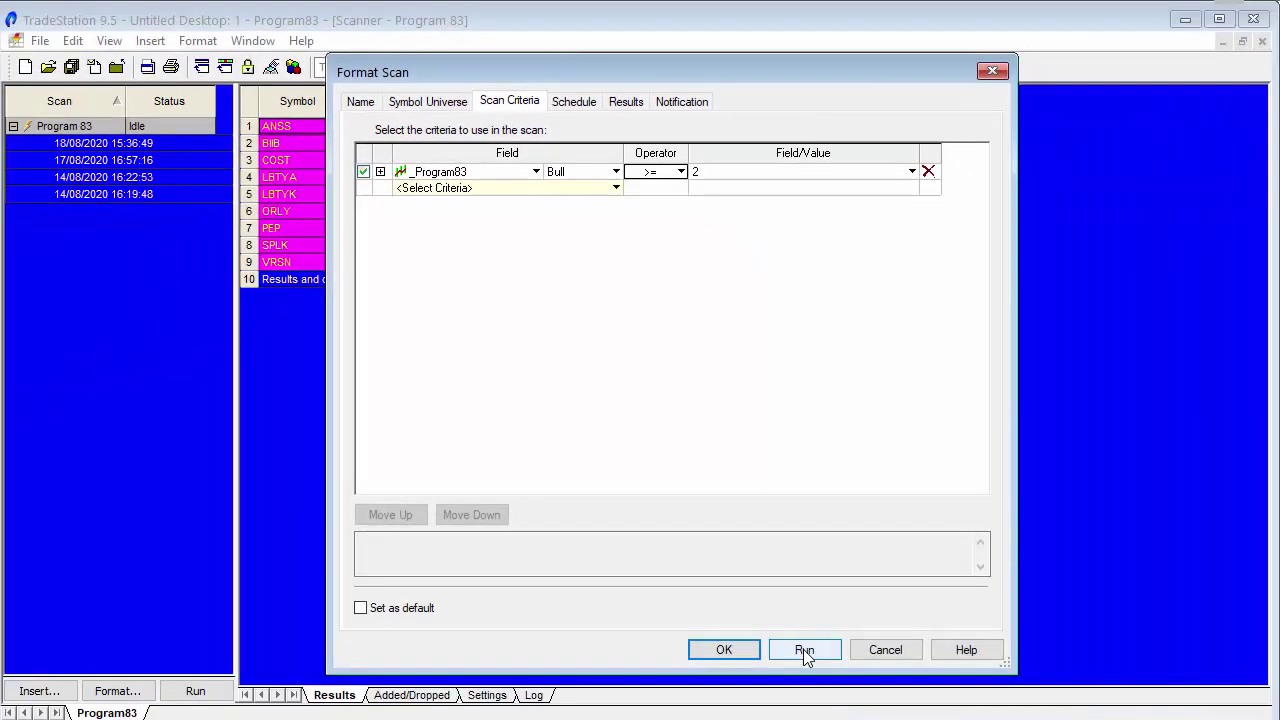
click(805, 651)
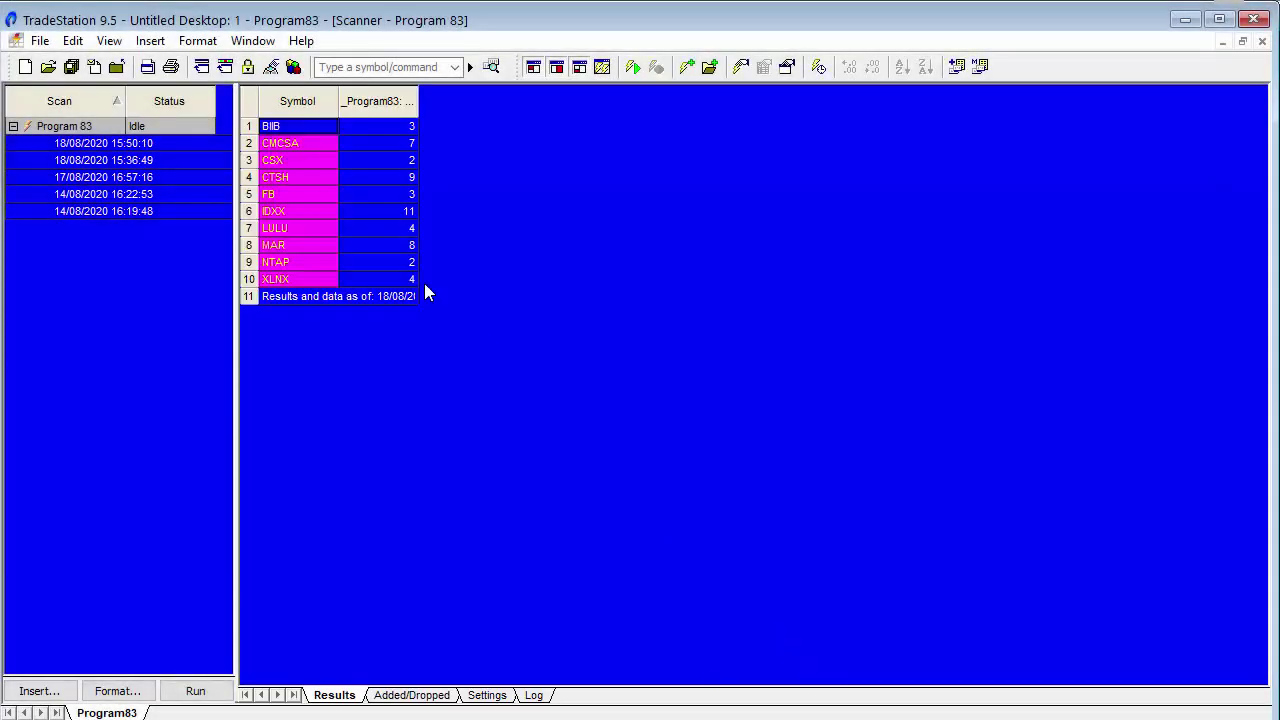
Return to RadarScreen Page 1 and view the input and general settings of _Program83 for all symbols
click(252, 40)
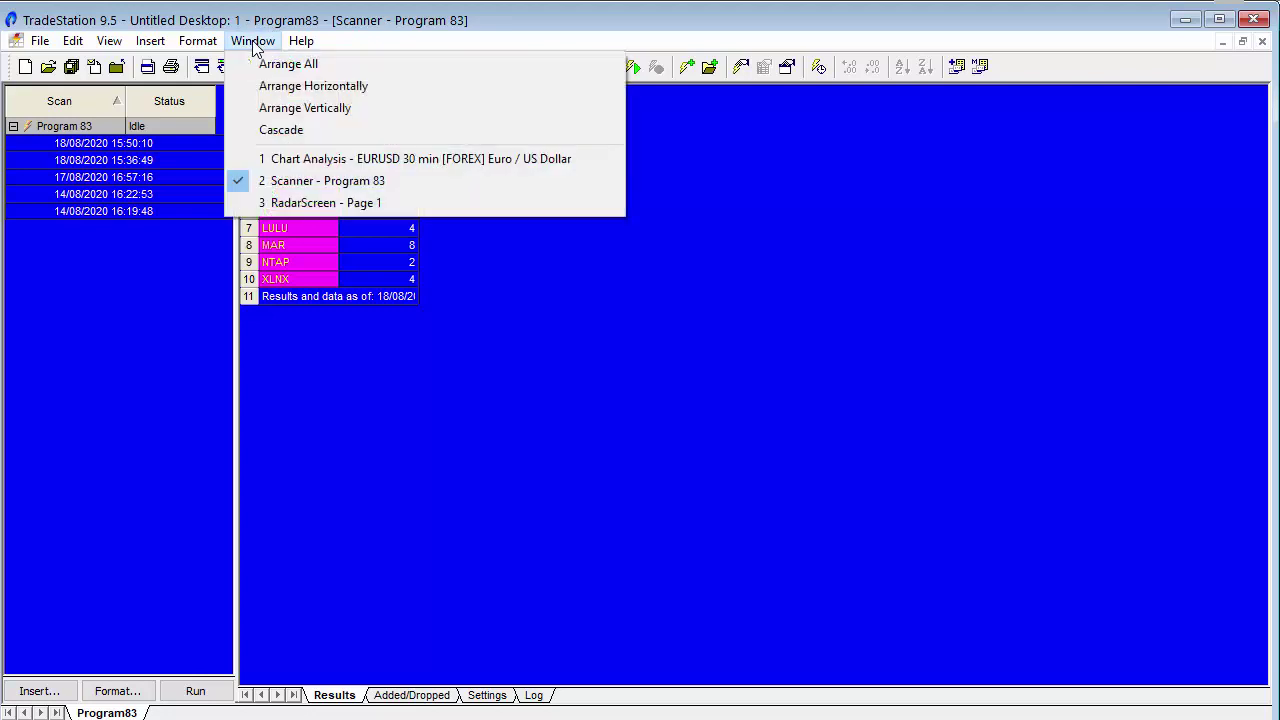
click(328, 205)
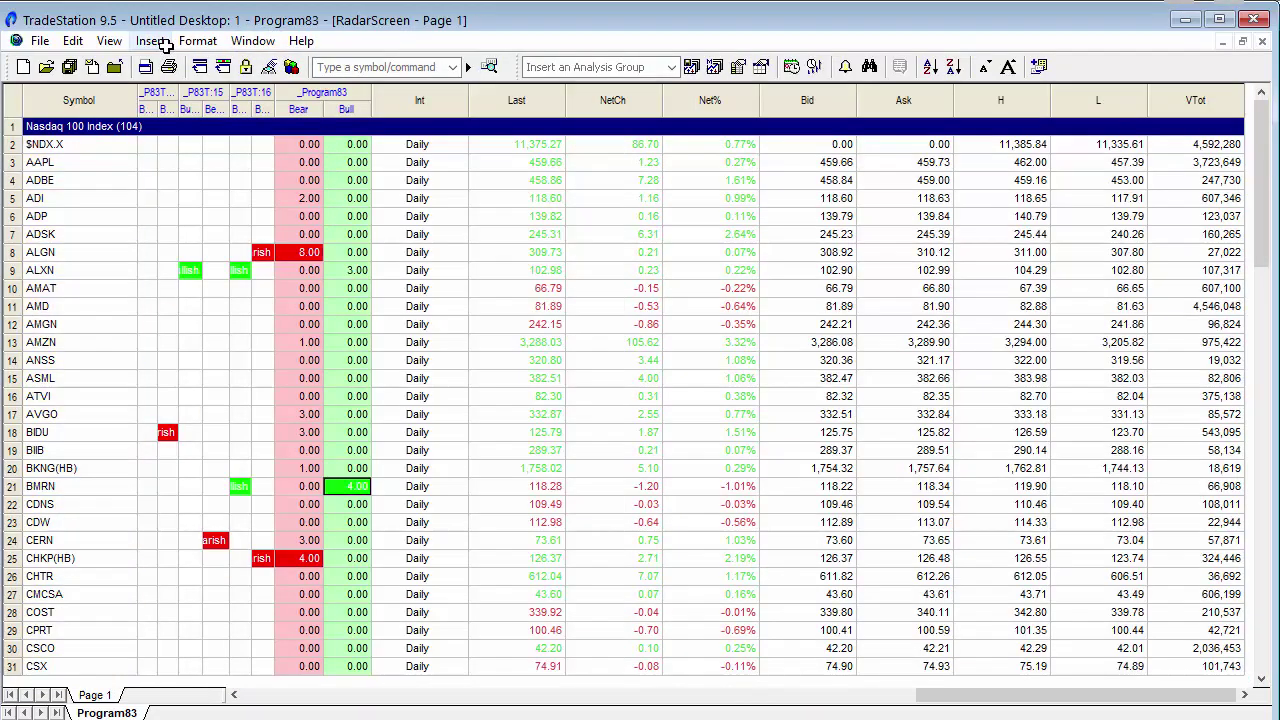
click(196, 45)
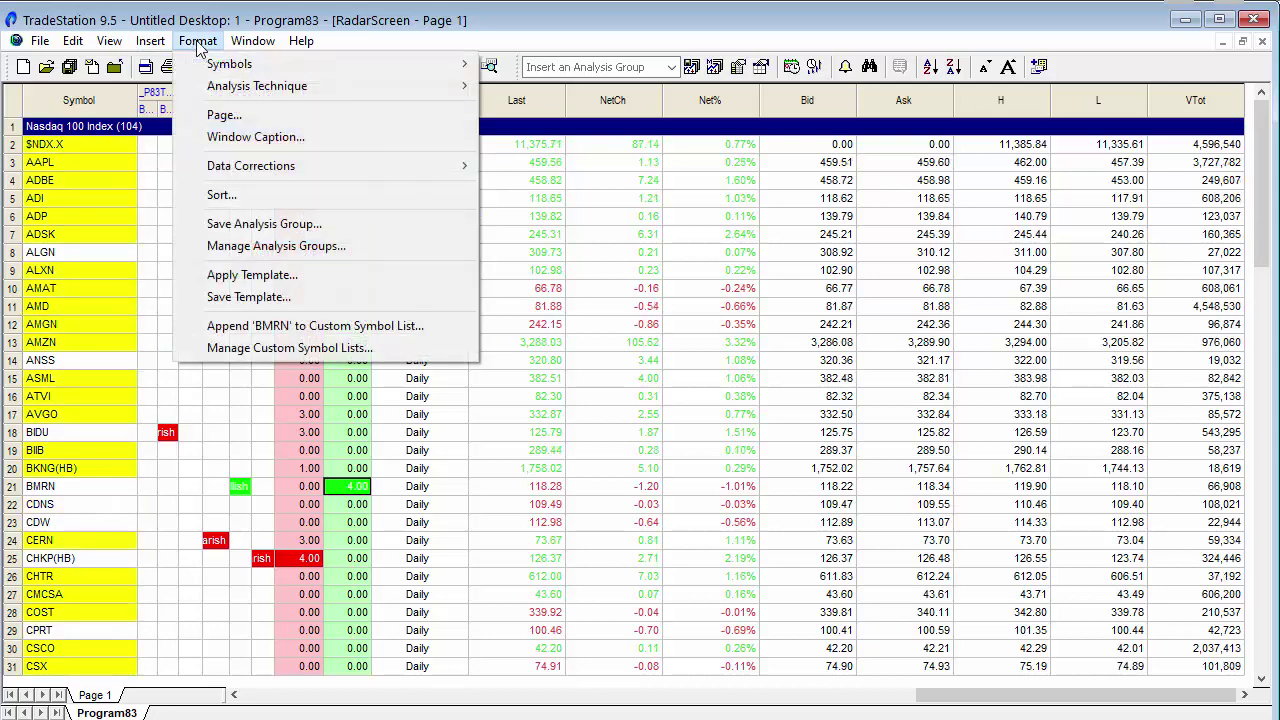
mouse_move(255, 90)
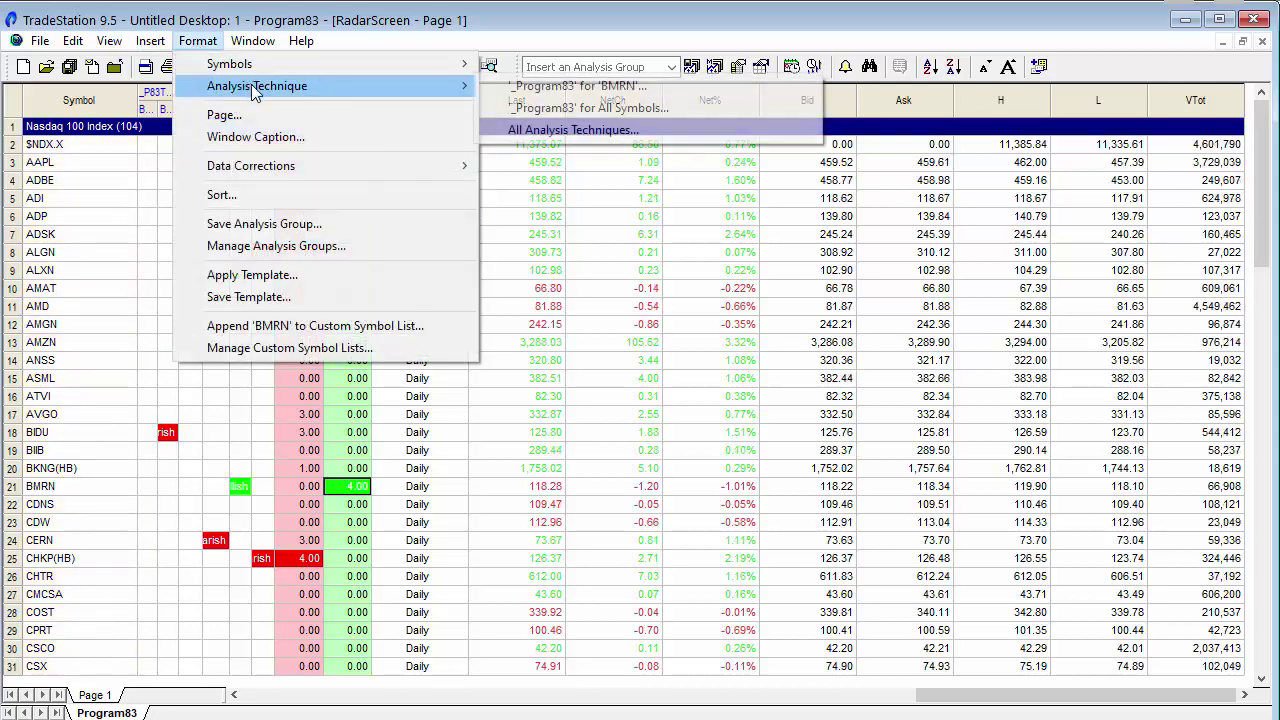
click(572, 109)
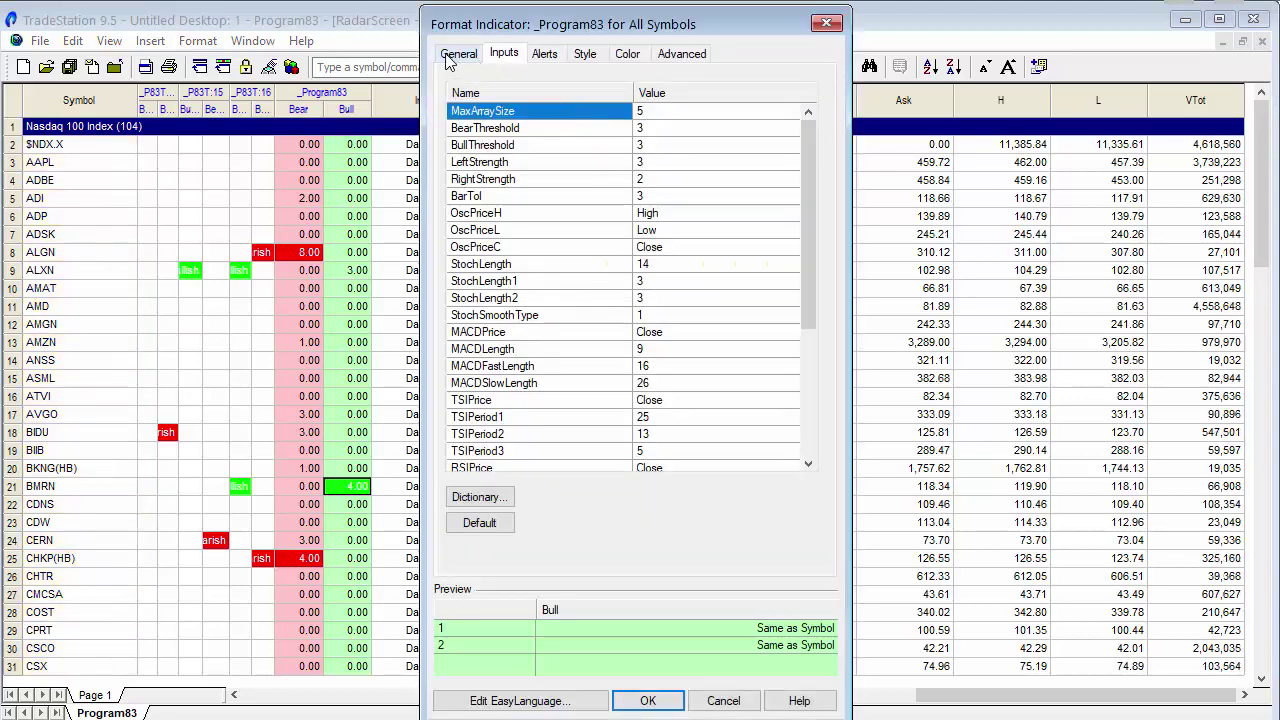
click(456, 57)
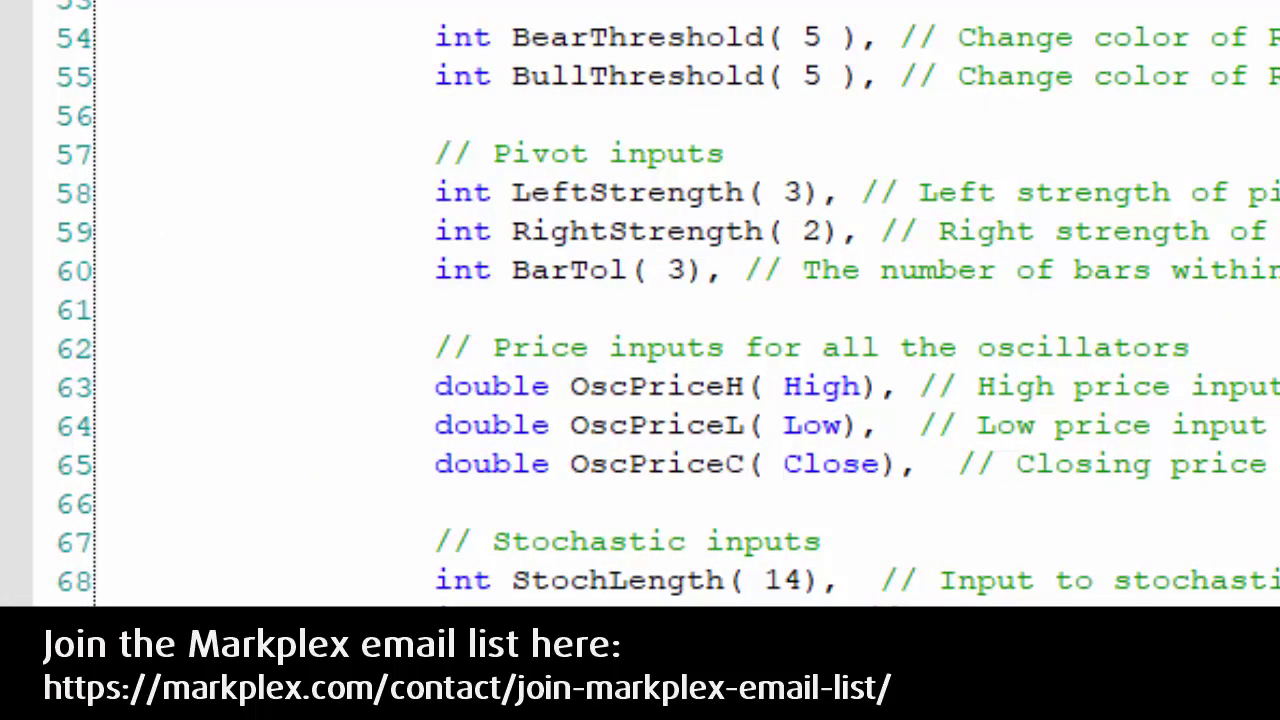
Uncomment the Plot1 to Plot16 BullDivValues statements in the _Program83 indicator code by removing their enclosing braces
scroll(640, 300, down, 20)
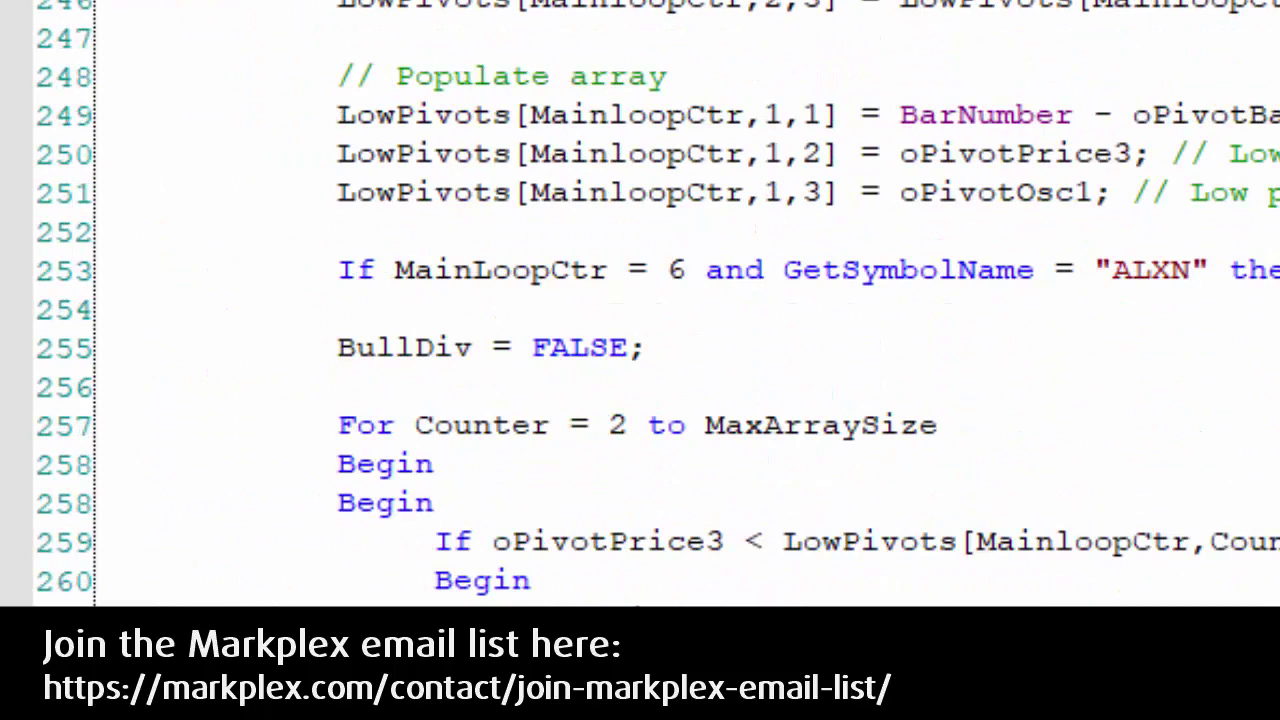
scroll(640, 300, up, 1)
scroll(640, 300, down, 20)
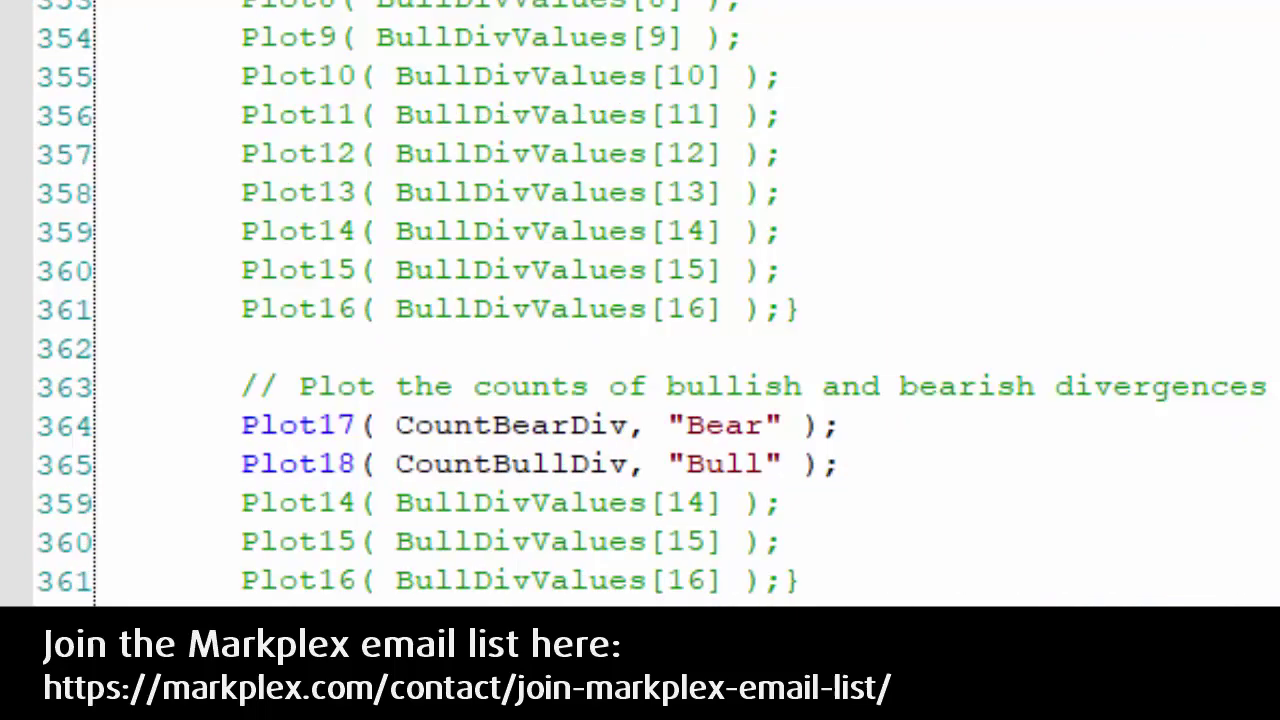
scroll(640, 300, up, 4)
scroll(587, 400, up, 1)
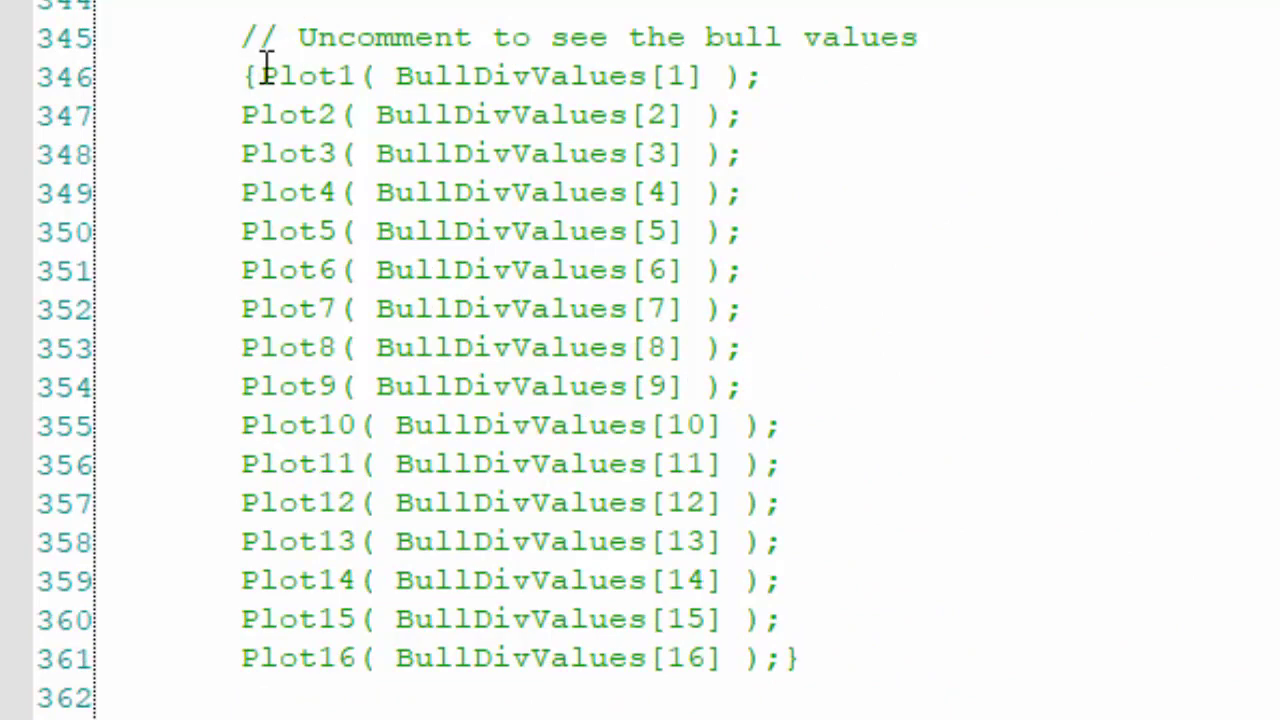
key(BackSpace)
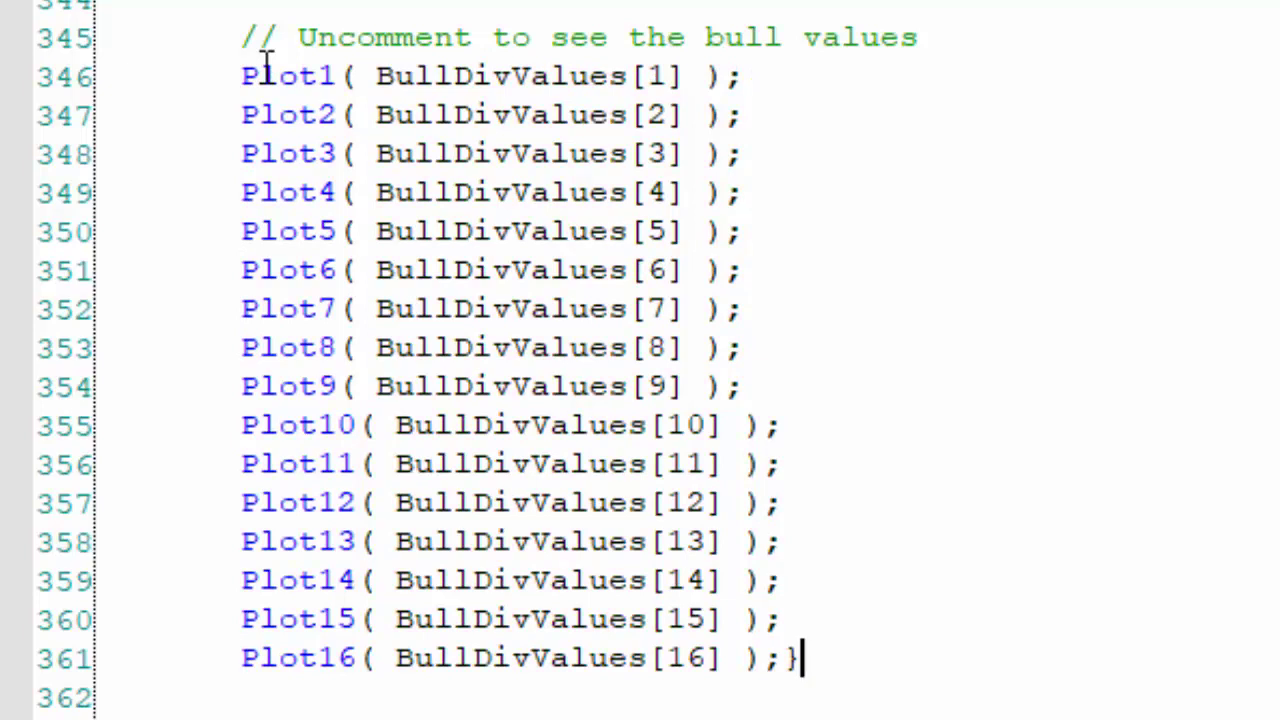
key(BackSpace)
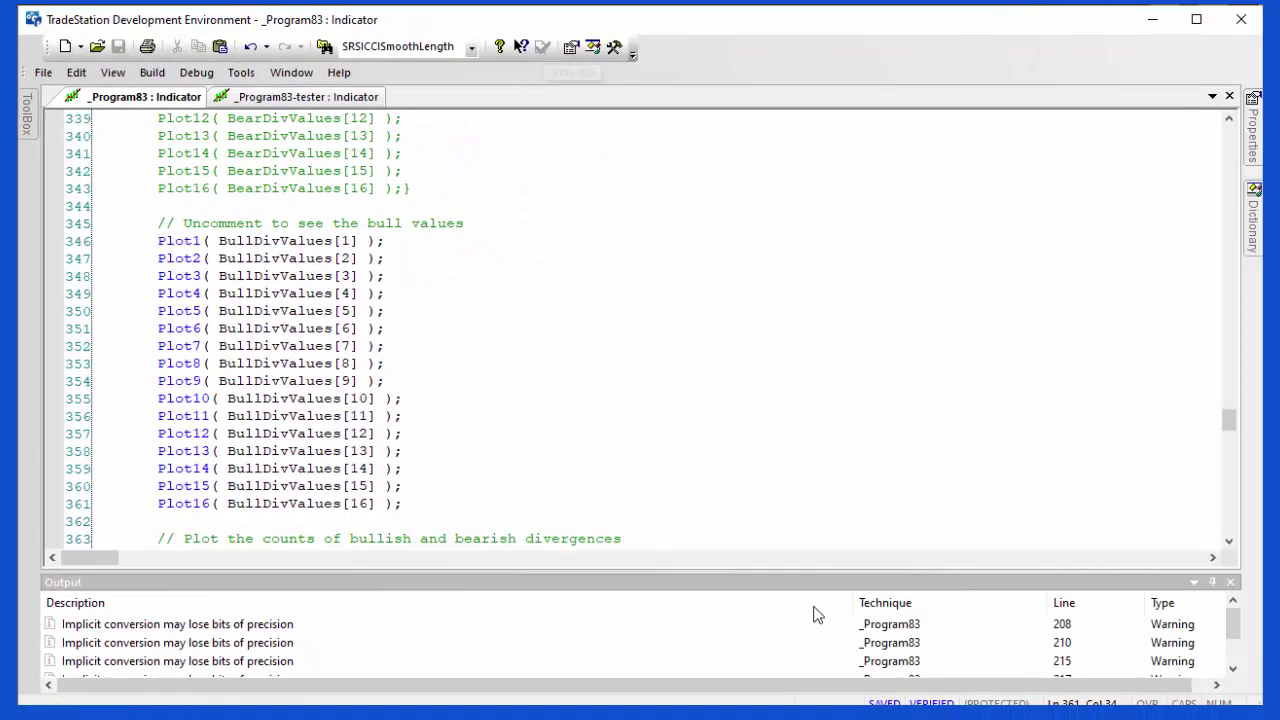
Switch back to the RadarScreen and examine the PLOT1 to PLOT16 columns alongside the Bear and Bull counts
key(alt+Tab)
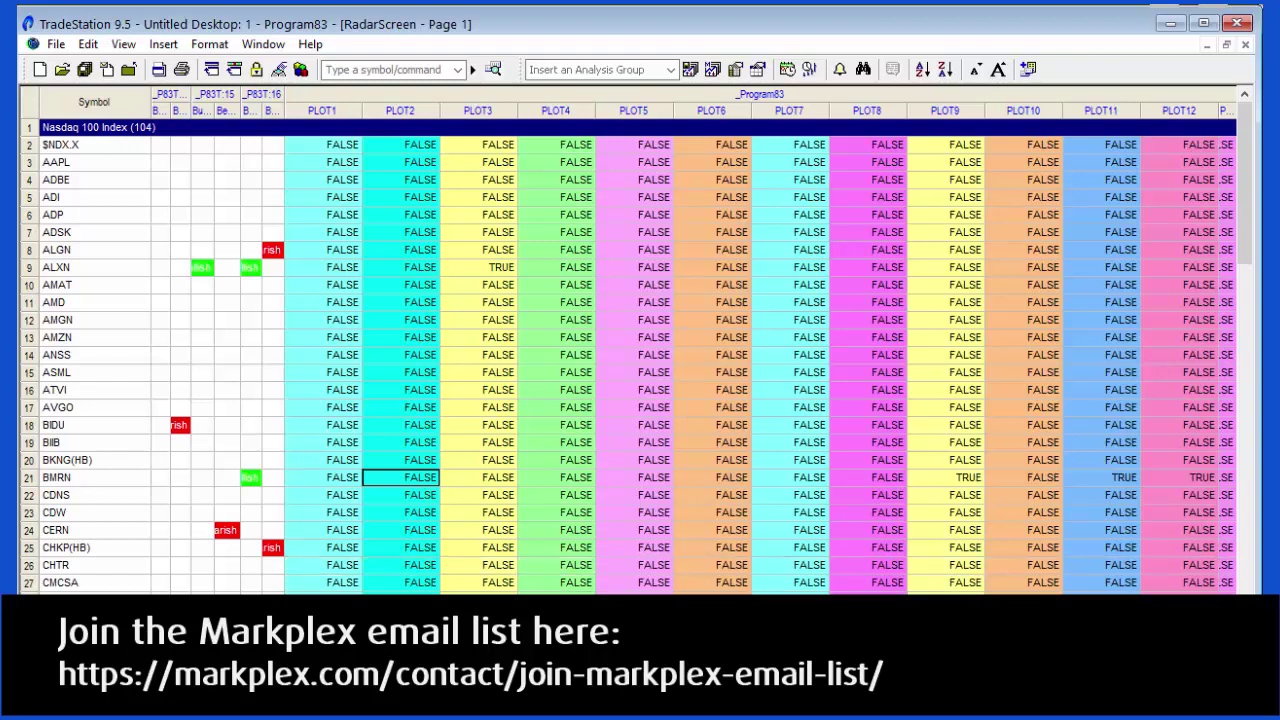
scroll(692, 366, right, 5)
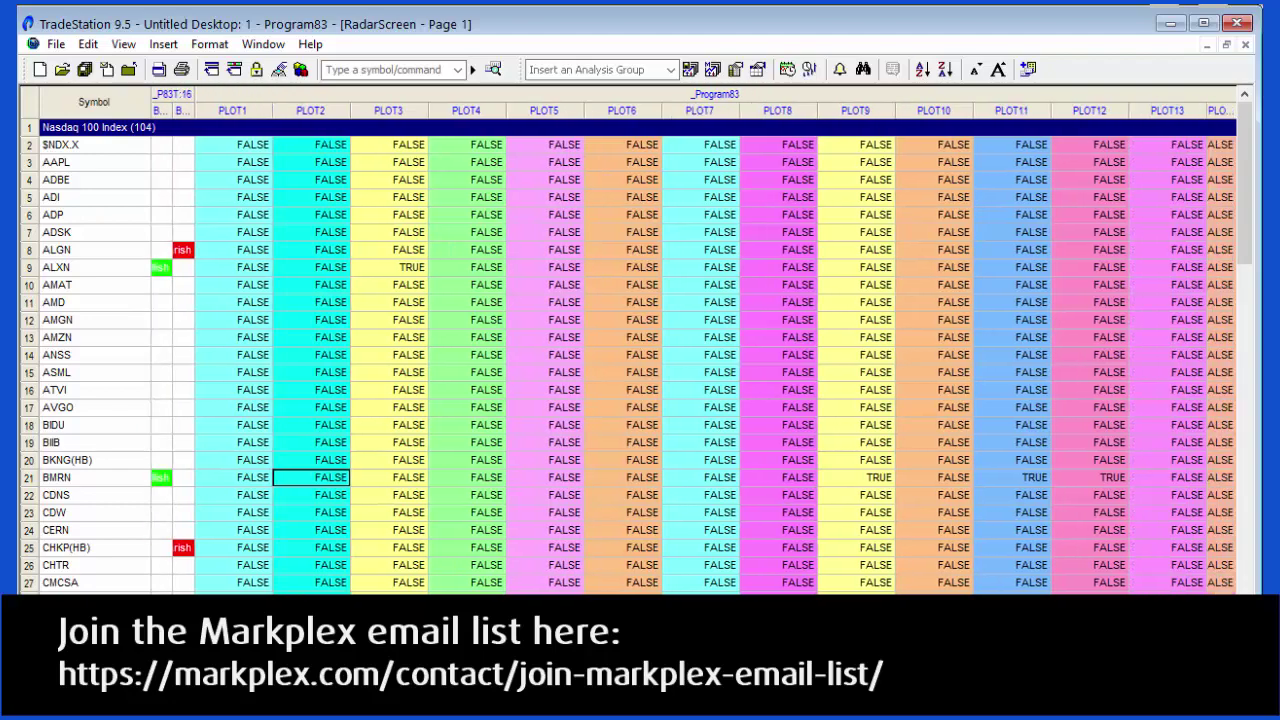
scroll(931, 581, right, 8)
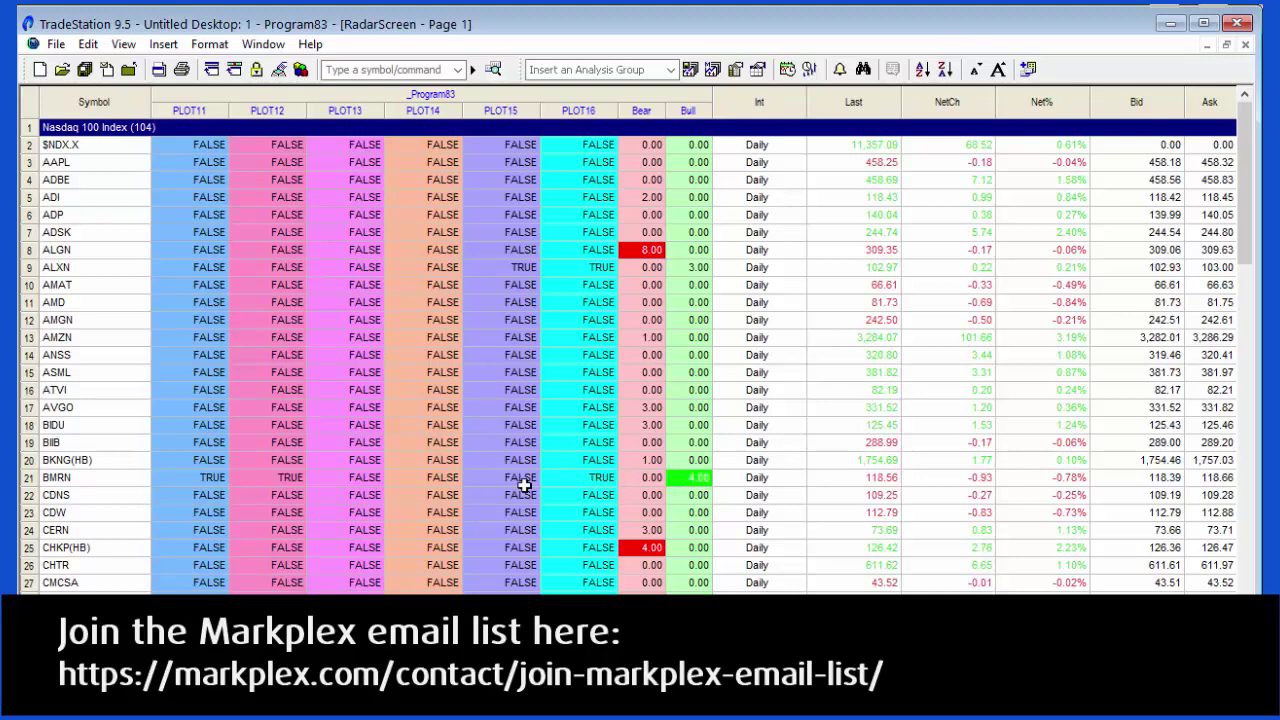
scroll(280, 487, left, 1)
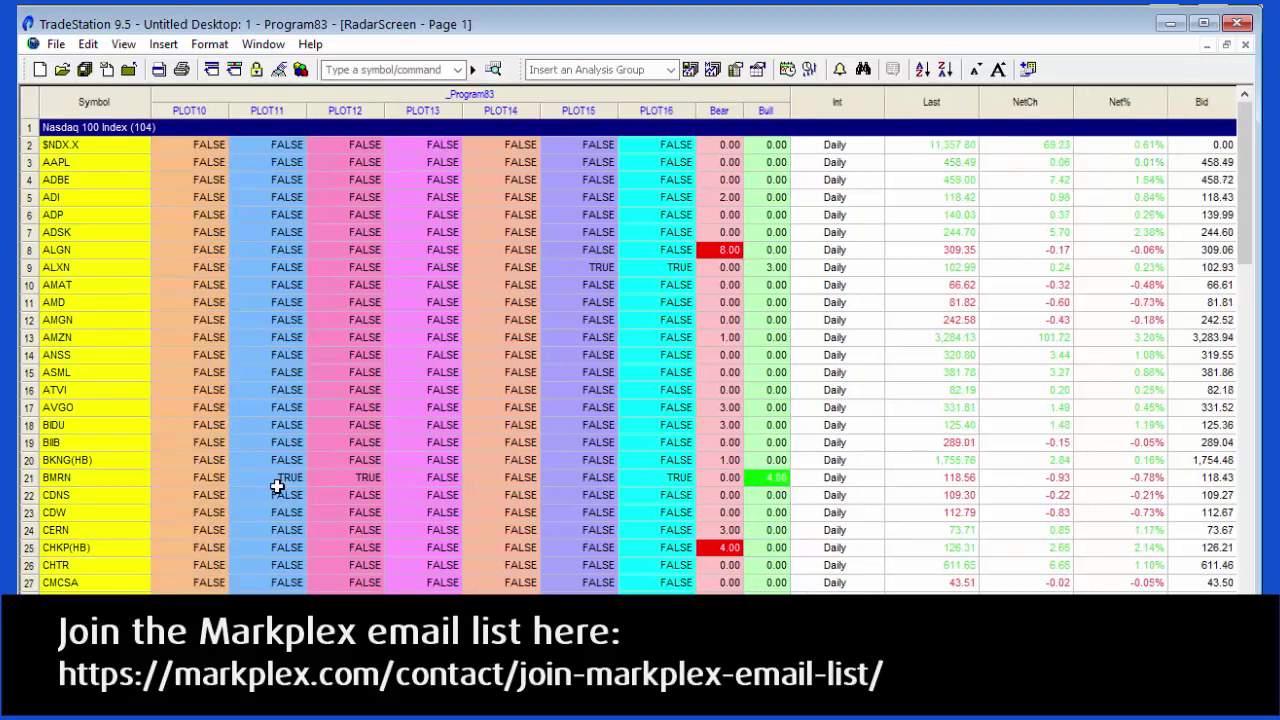
scroll(285, 488, left, 2)
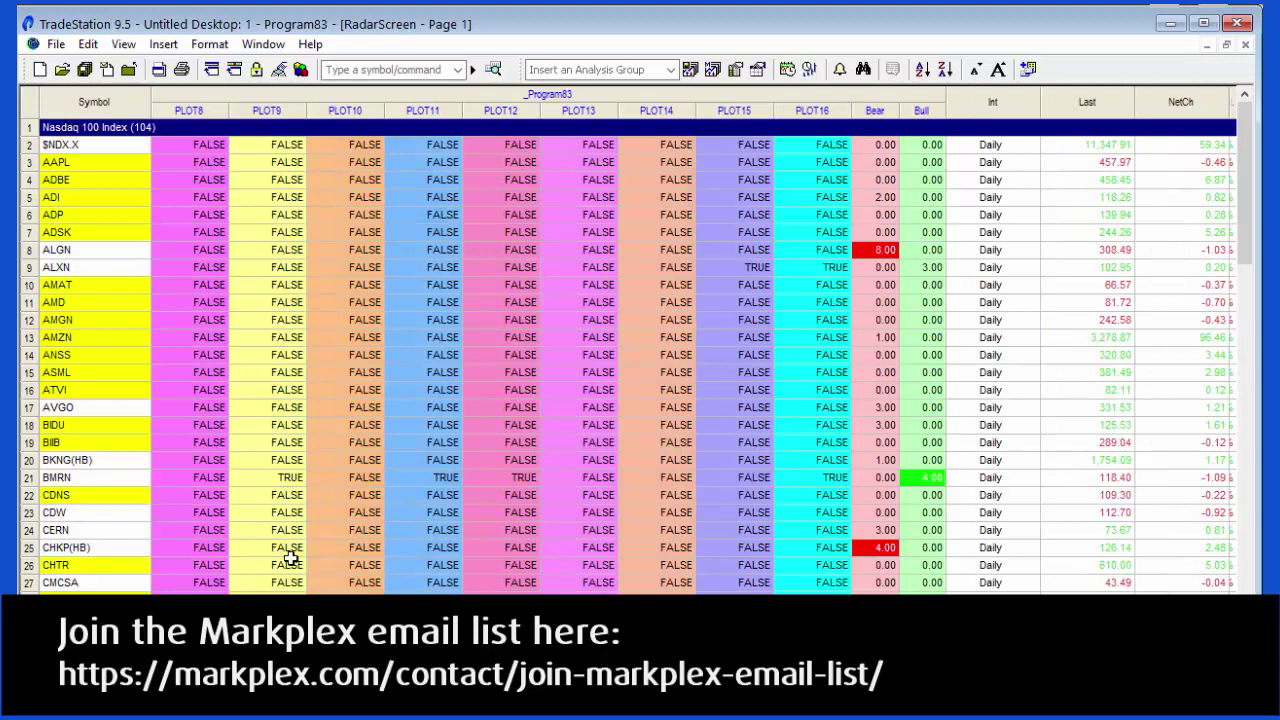
scroll(288, 557, left, 9)
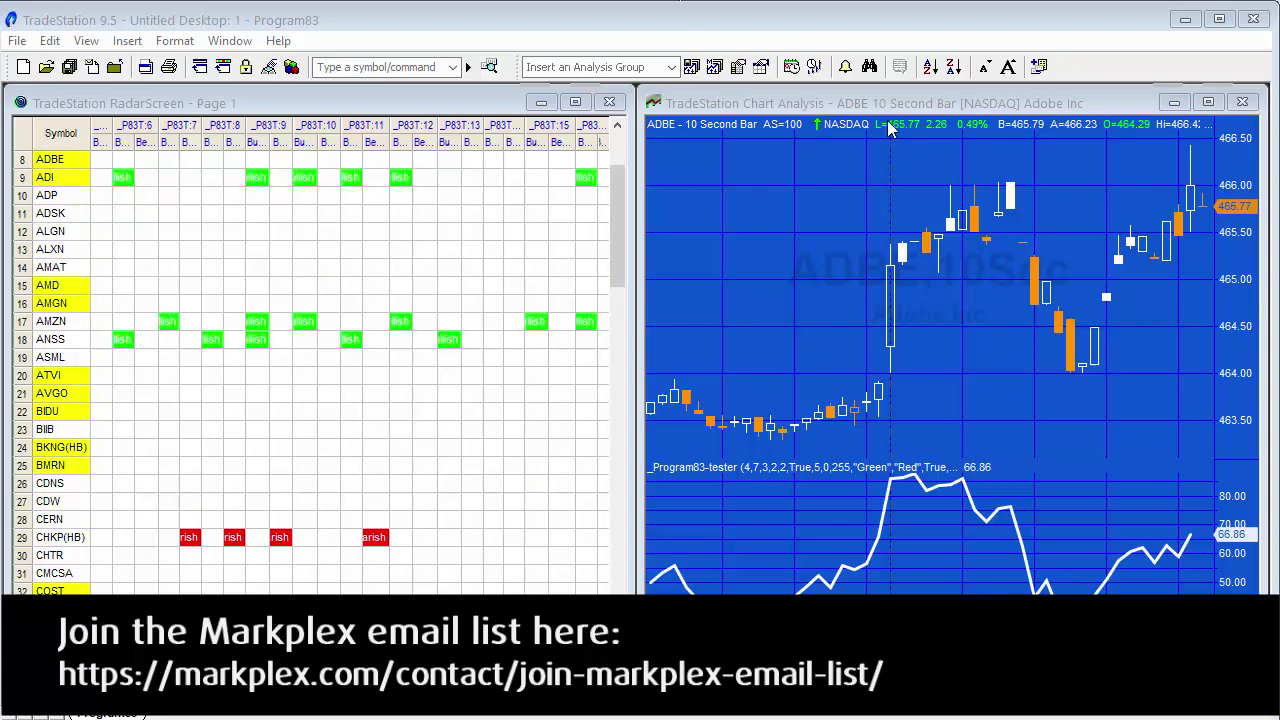
Make the ADBE 10 Second Bar chart the active window beside the RadarScreen
click(925, 96)
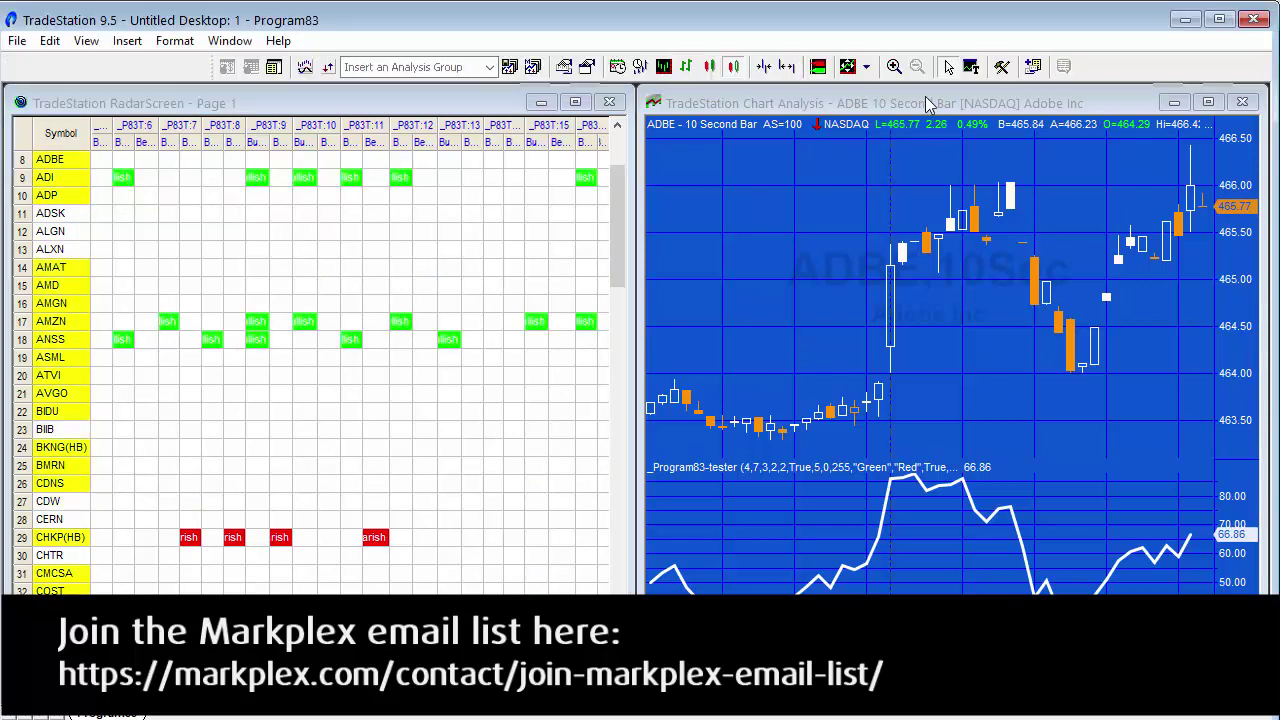
Check the general settings and inputs of the first selected _Program83-tester indicator in the RadarScreen, and return to the grid
click(762, 70)
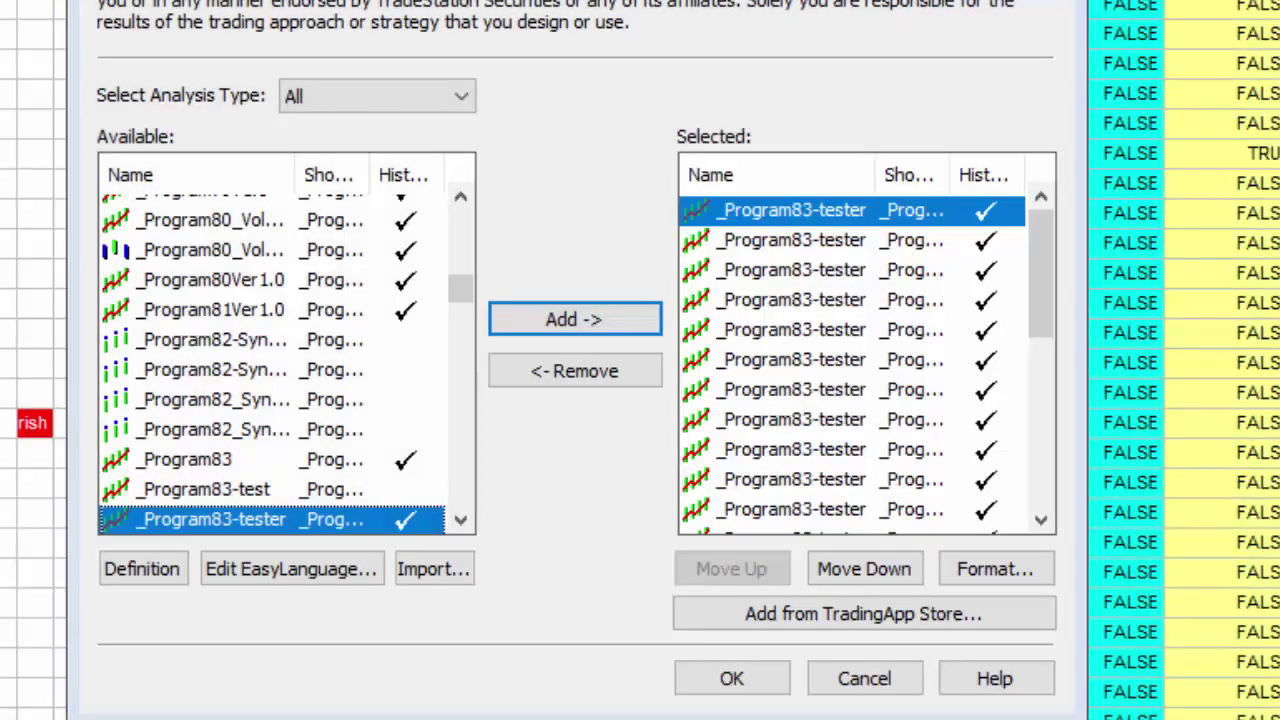
click(994, 579)
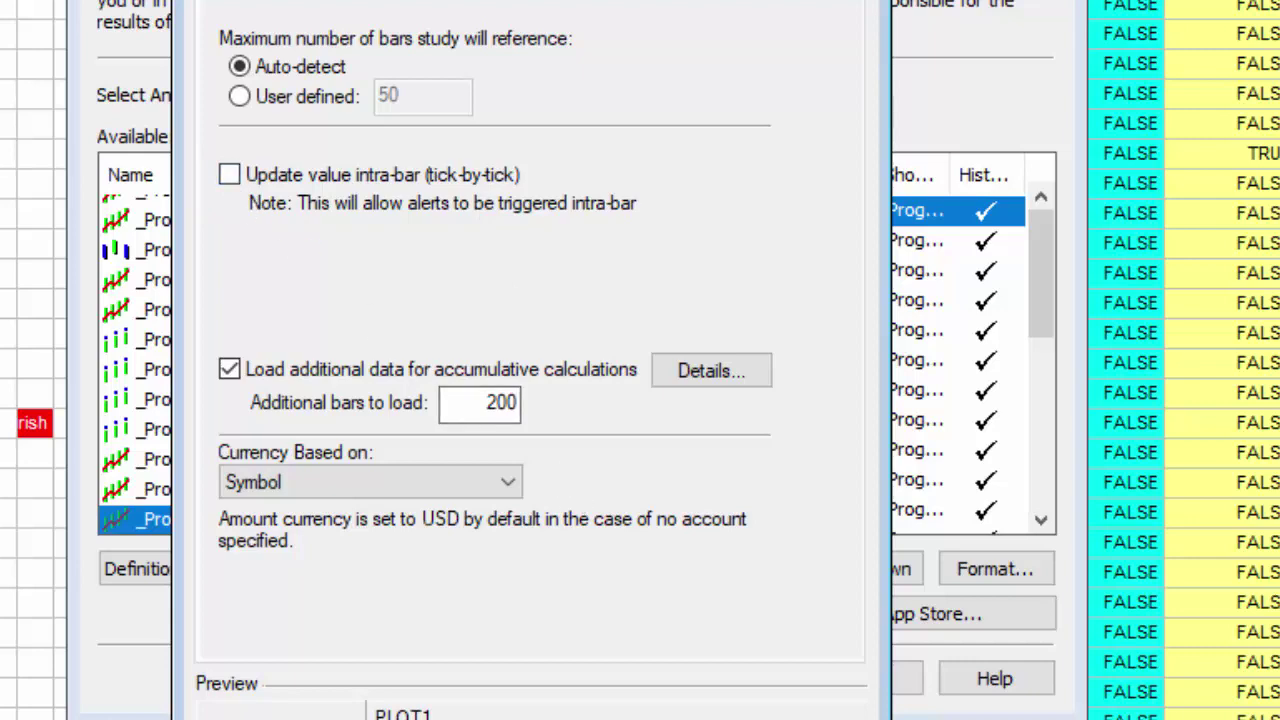
key(ctrl+Tab)
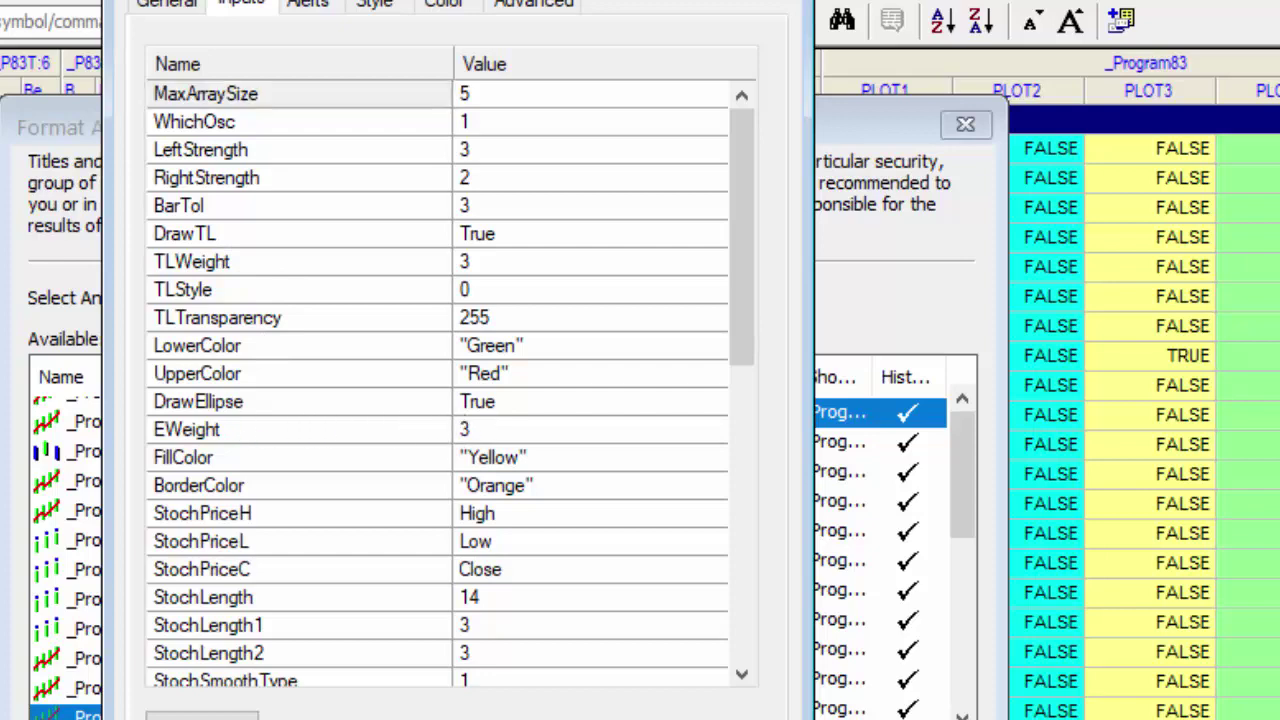
key(Return)
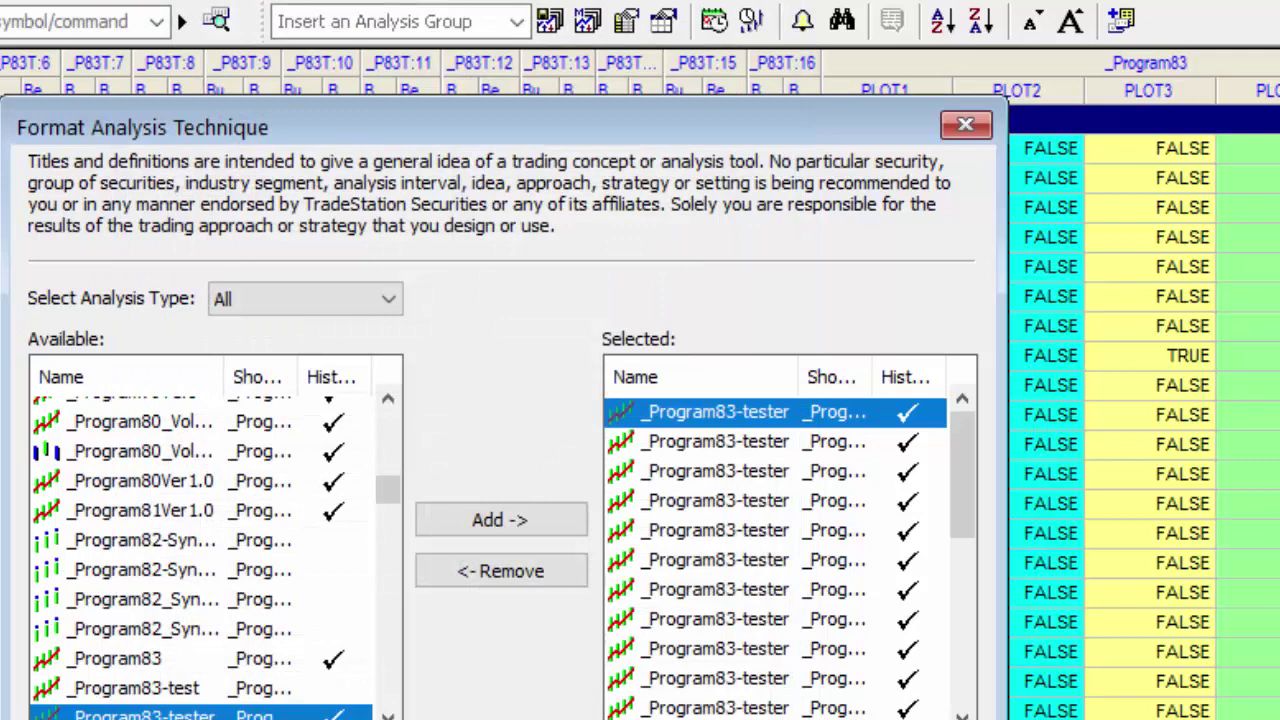
key(Return)
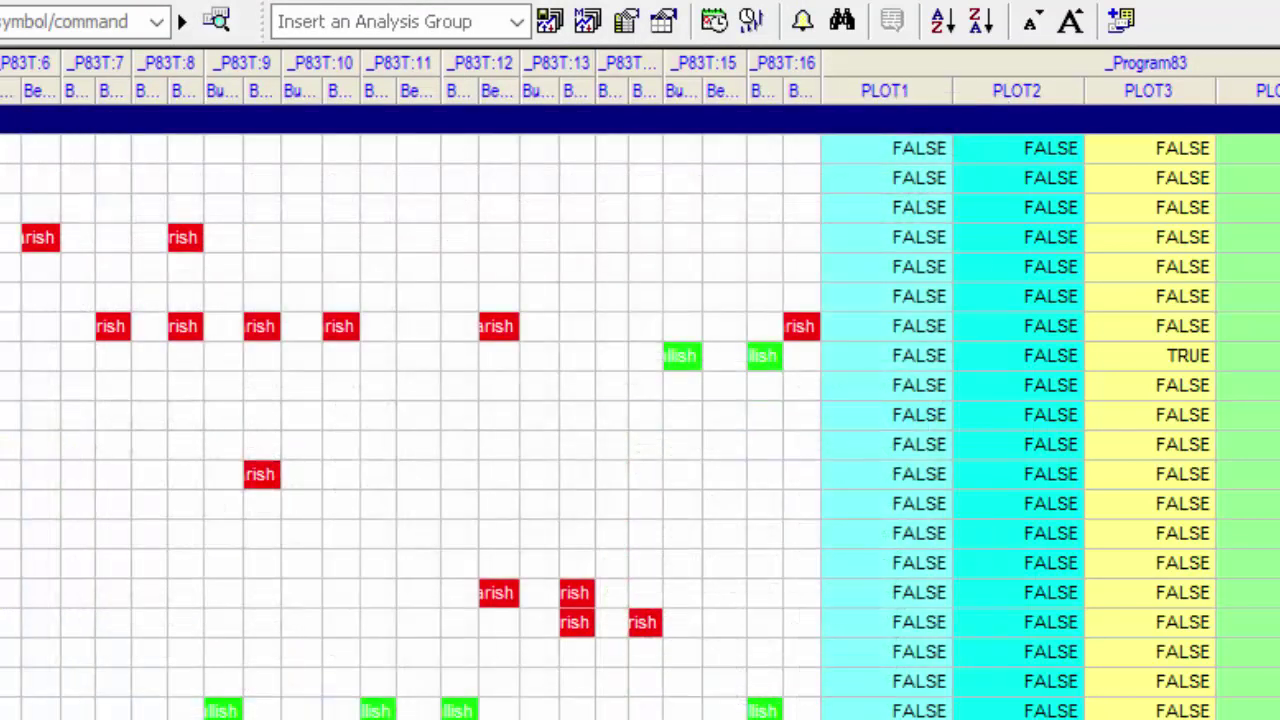